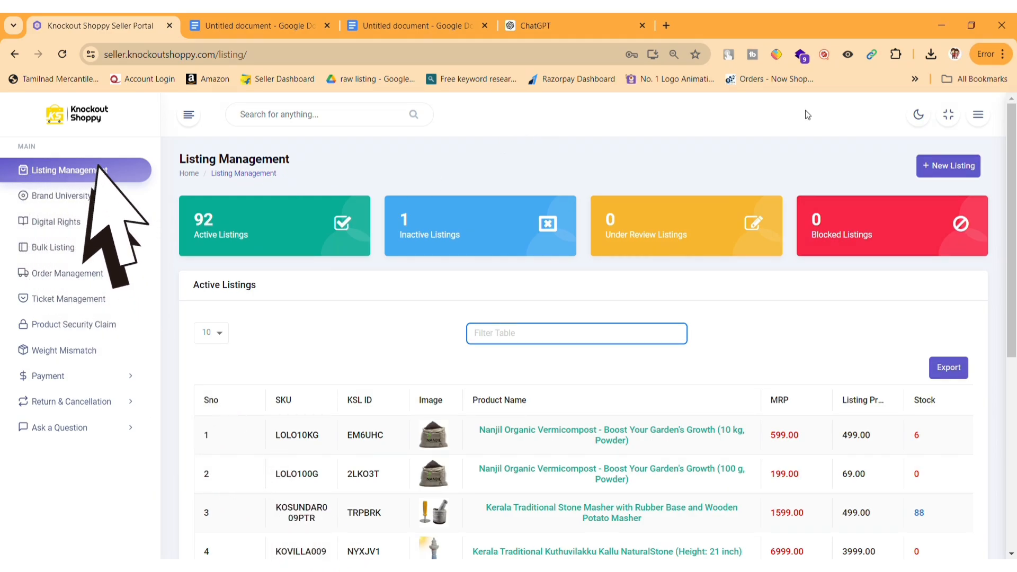
Start a new listing under category Books, subcategory Edu & Reference and sub-subcategory Atlases & Maps
{"action": "left_click", "coordinate": [963, 166]}
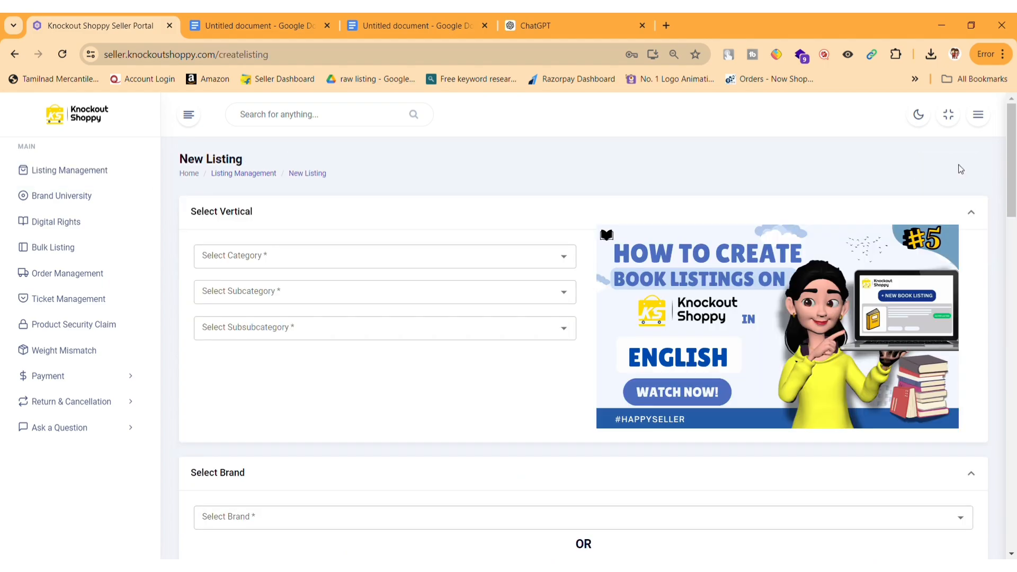
{"action": "left_click", "coordinate": [458, 265]}
{"action": "left_click", "coordinate": [270, 284]}
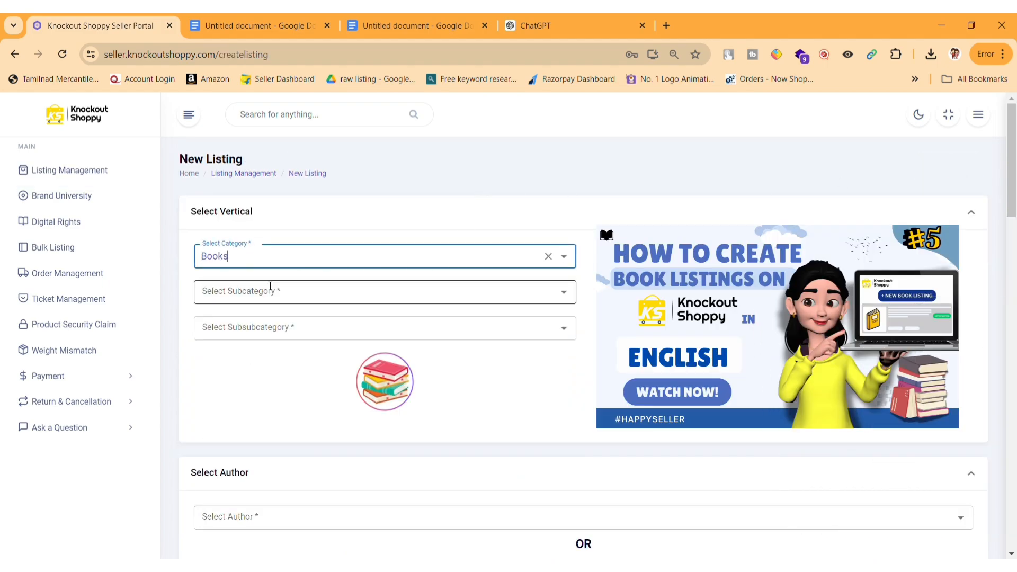
{"action": "left_click", "coordinate": [271, 289]}
{"action": "left_click", "coordinate": [291, 318]}
{"action": "left_click", "coordinate": [304, 332]}
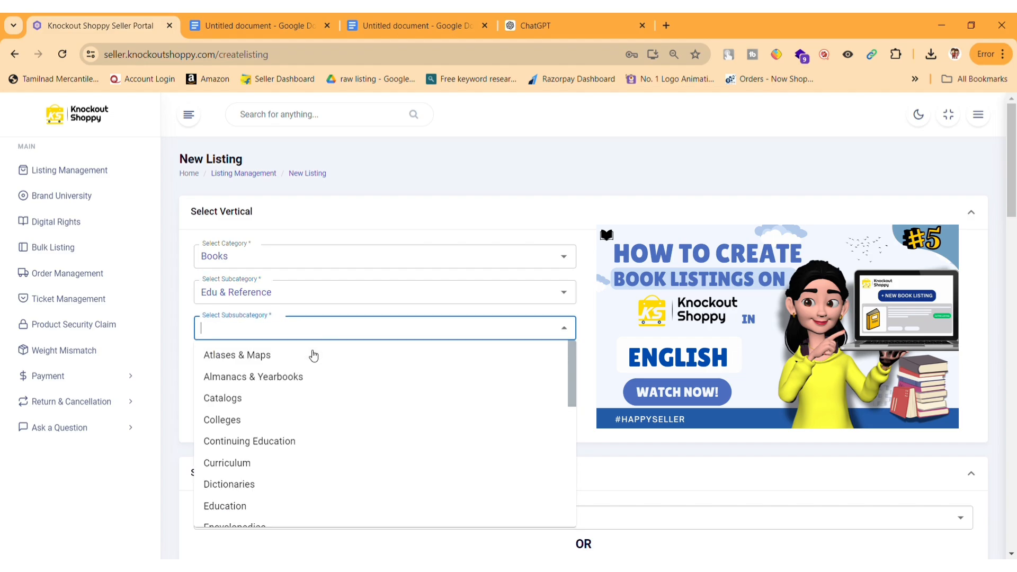
{"action": "left_click", "coordinate": [313, 356]}
Choose My Ebook Ai as the author of the book listing
{"action": "scroll", "coordinate": [248, 238], "scroll_direction": "down", "scroll_amount": 5}
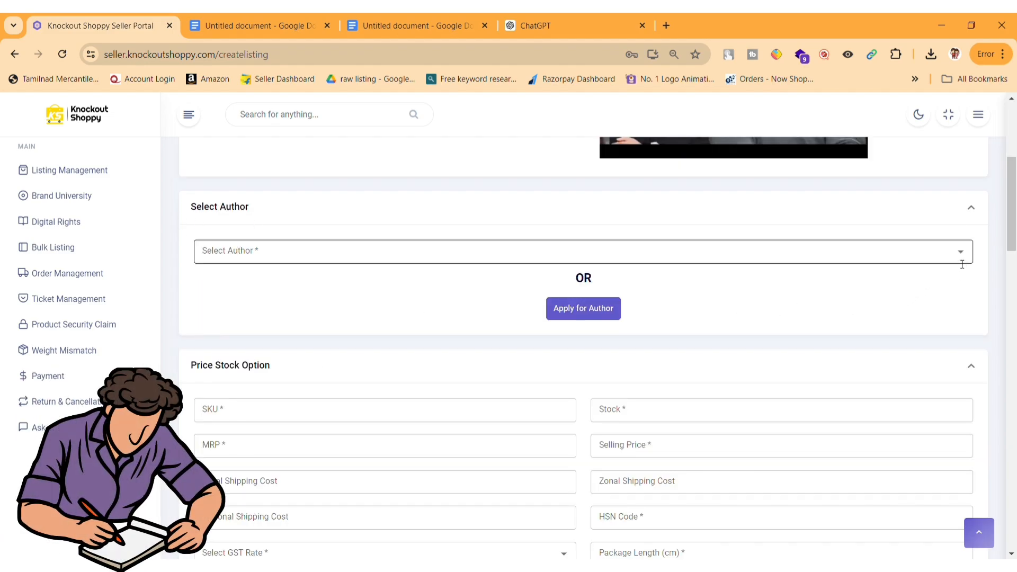
{"action": "left_click", "coordinate": [894, 248]}
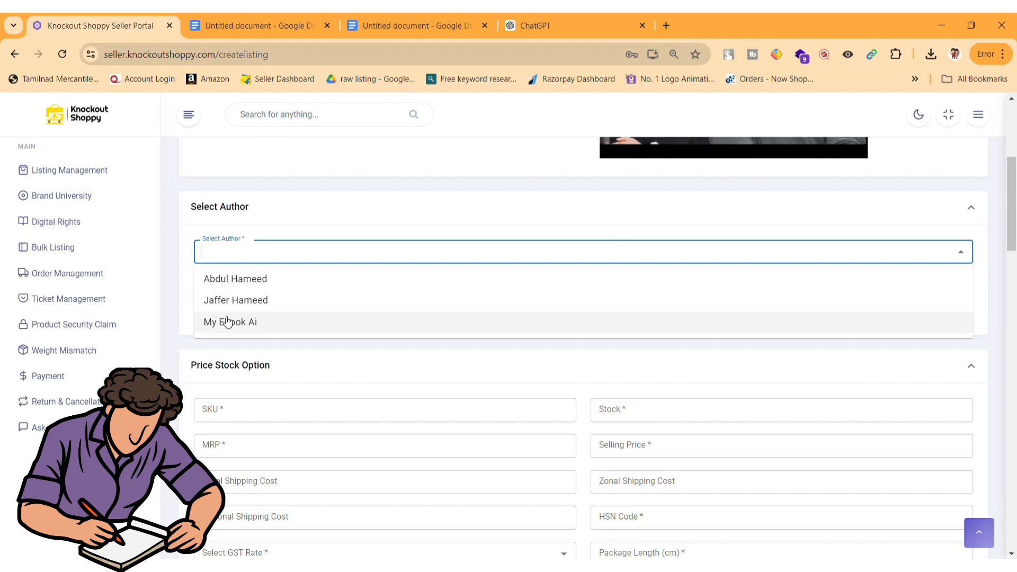
{"action": "left_click", "coordinate": [776, 286]}
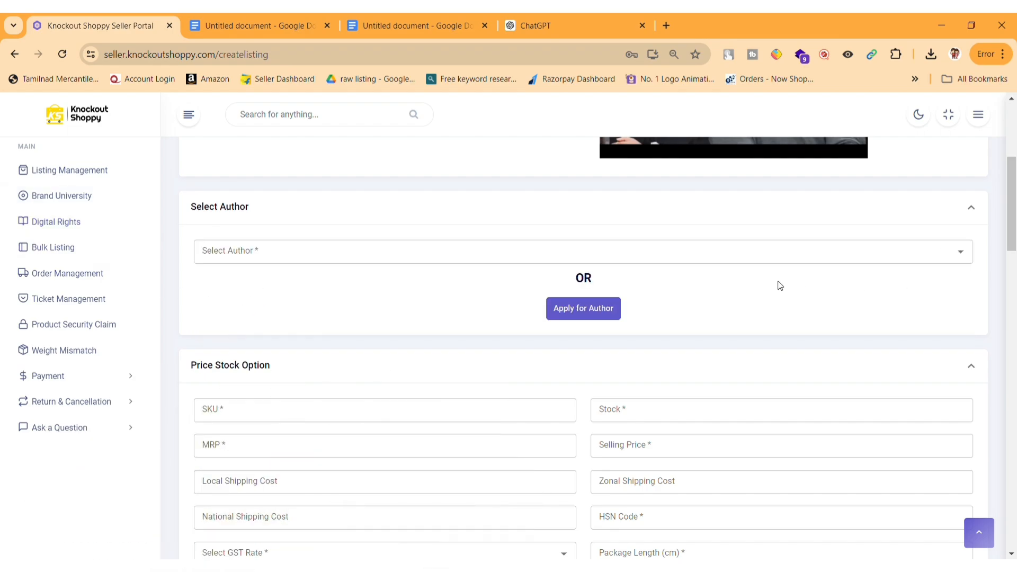
{"action": "left_click", "coordinate": [606, 310]}
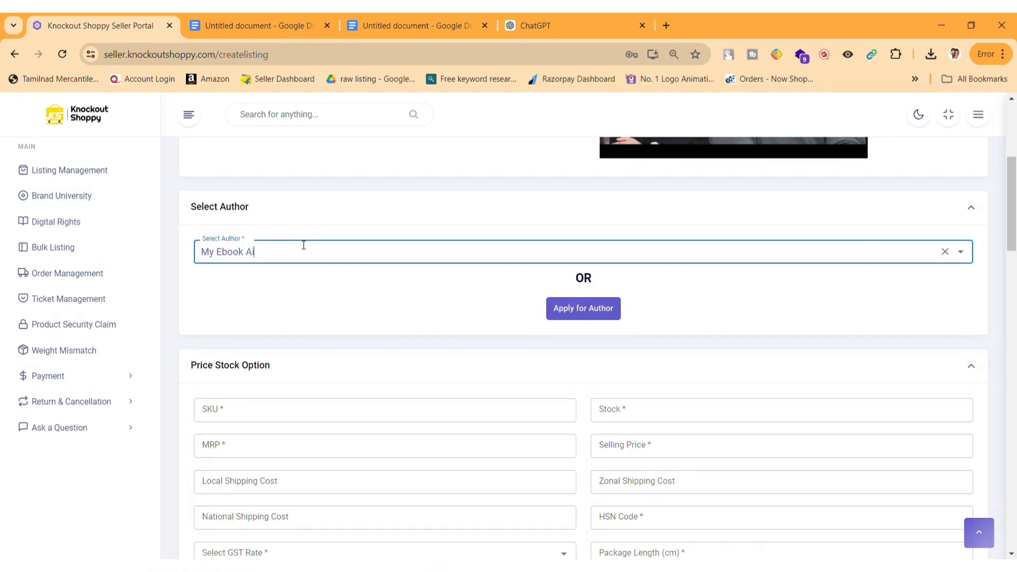
Enter SKU XYZ, stock 10, MRP 299 and selling price 250 for the book
{"action": "scroll", "coordinate": [323, 233], "scroll_direction": "down", "scroll_amount": 3}
{"action": "left_click", "coordinate": [322, 284]}
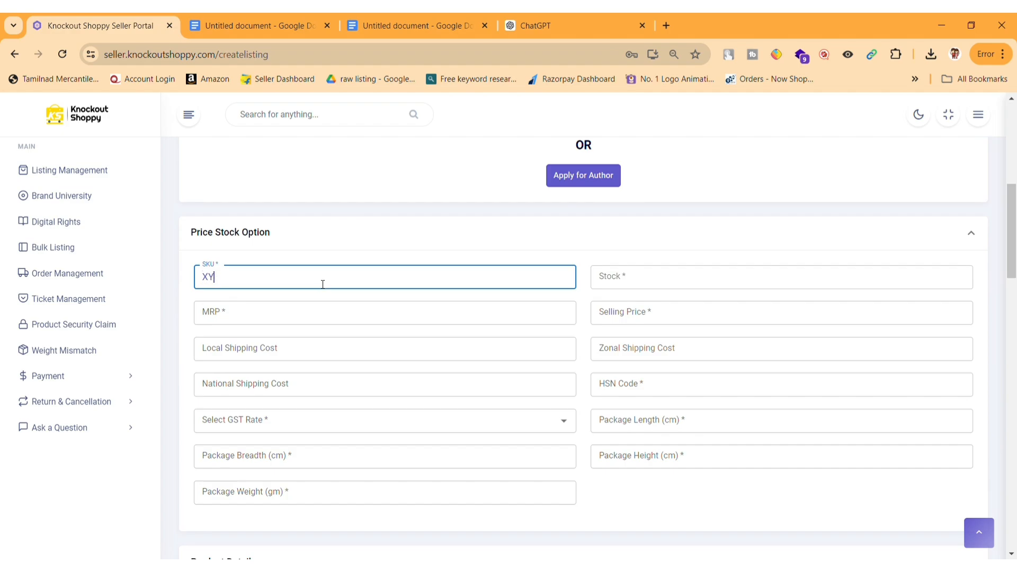
{"action": "left_click", "coordinate": [638, 278]}
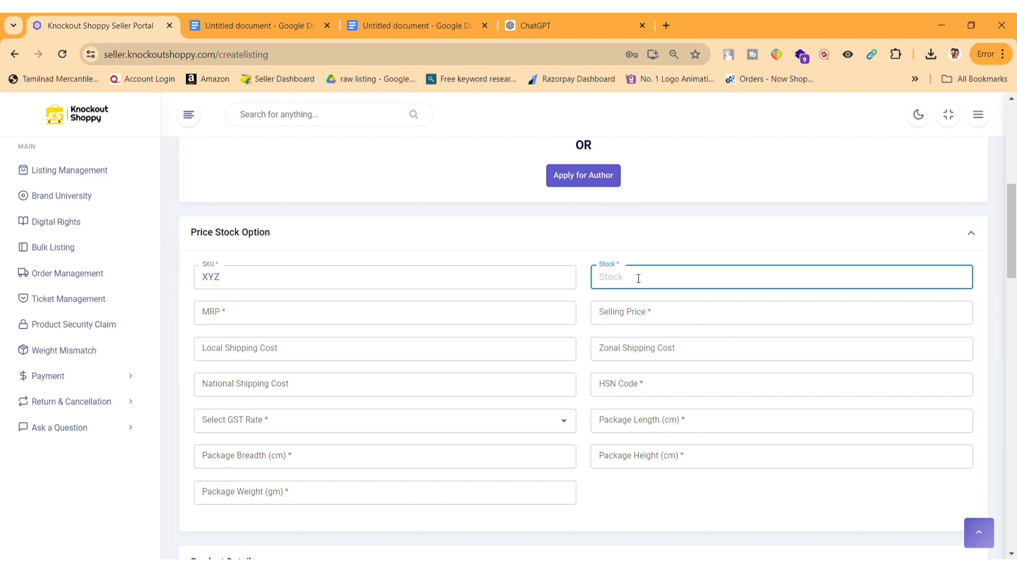
{"action": "type", "text": "10"}
{"action": "left_click", "coordinate": [512, 322]}
{"action": "type", "text": "299"}
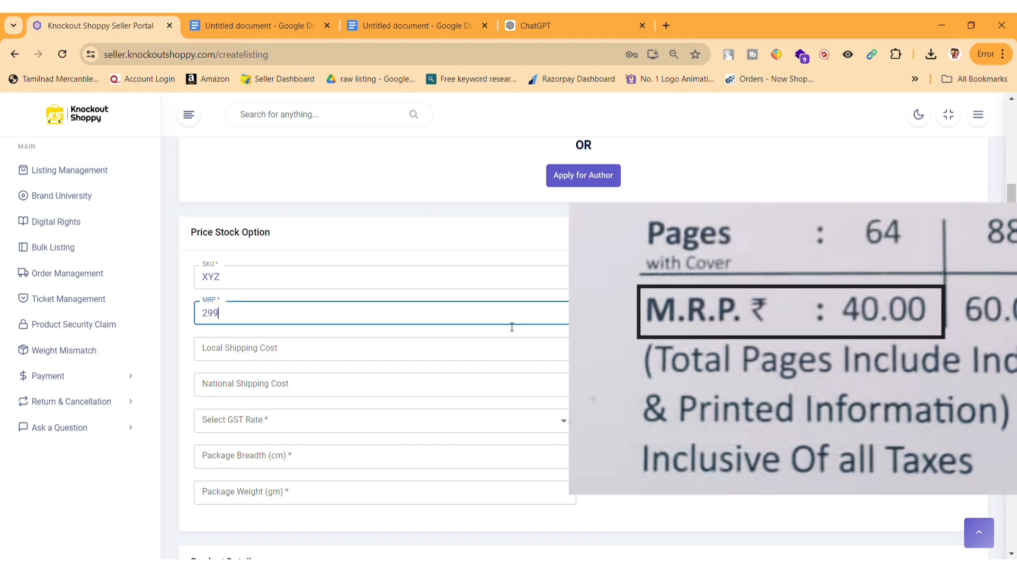
{"action": "left_click", "coordinate": [707, 314]}
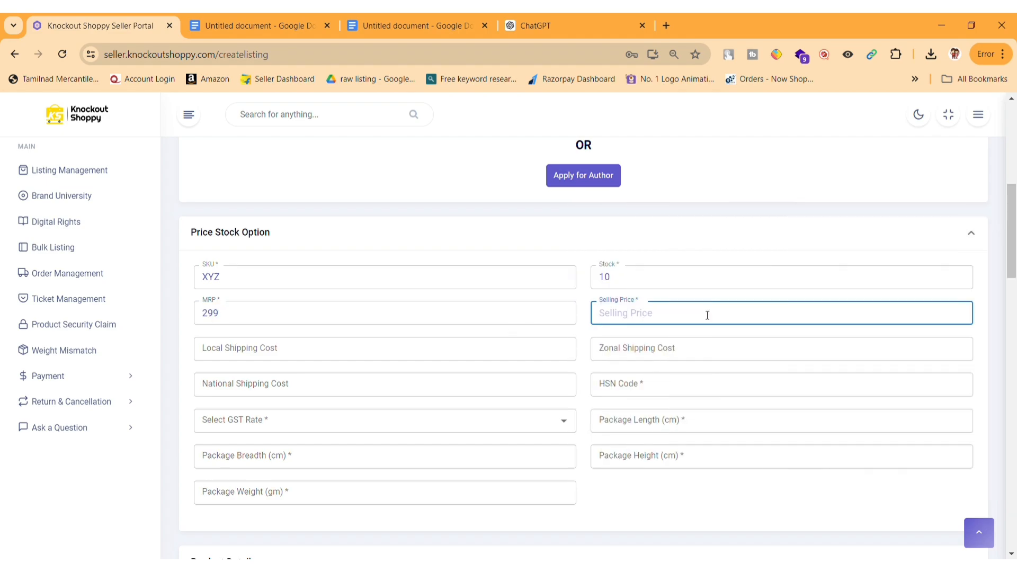
{"action": "type", "text": "250"}
Set the local, zonal and national shipping costs to 0
{"action": "left_click", "coordinate": [479, 357]}
{"action": "type", "text": "0"}
{"action": "left_click", "coordinate": [681, 349]}
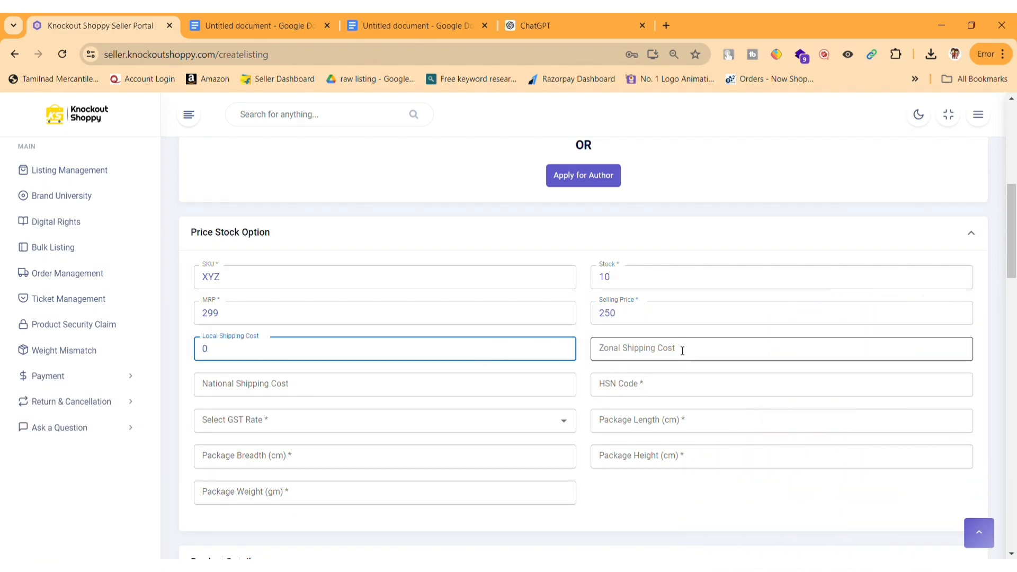
{"action": "type", "text": "0"}
{"action": "left_click", "coordinate": [322, 389]}
{"action": "type", "text": "0"}
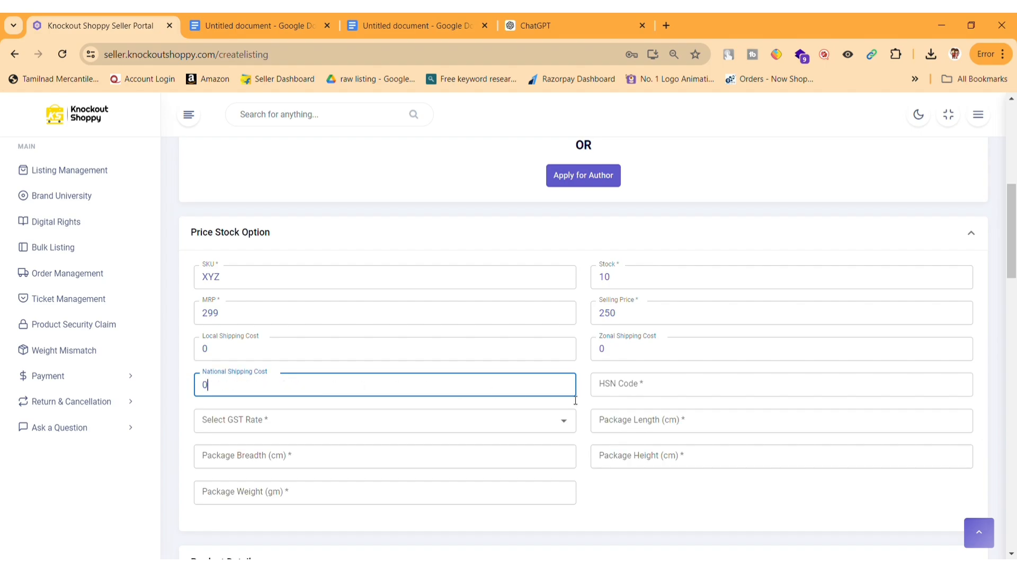
Search Google in a new browser tab for "hsn code book" to look up the listing's HSN code
{"action": "left_click", "coordinate": [641, 394]}
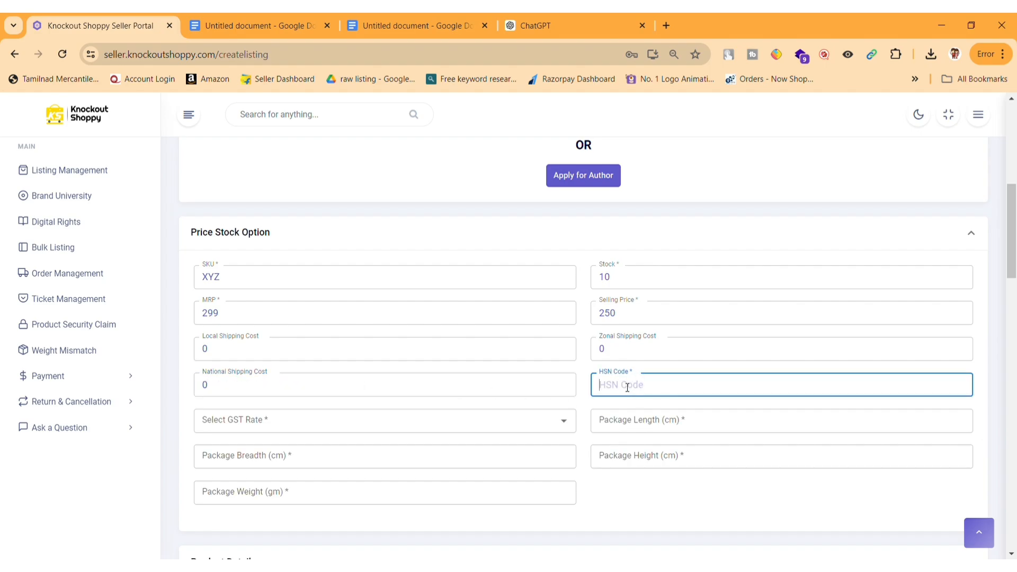
{"action": "left_click", "coordinate": [665, 28]}
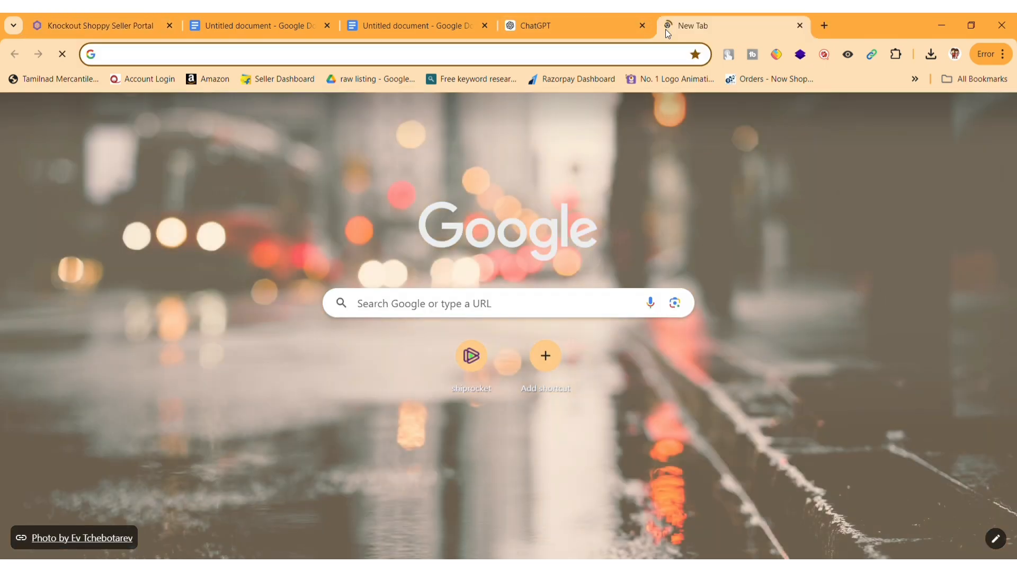
{"action": "type", "text": "HSN CODE"}
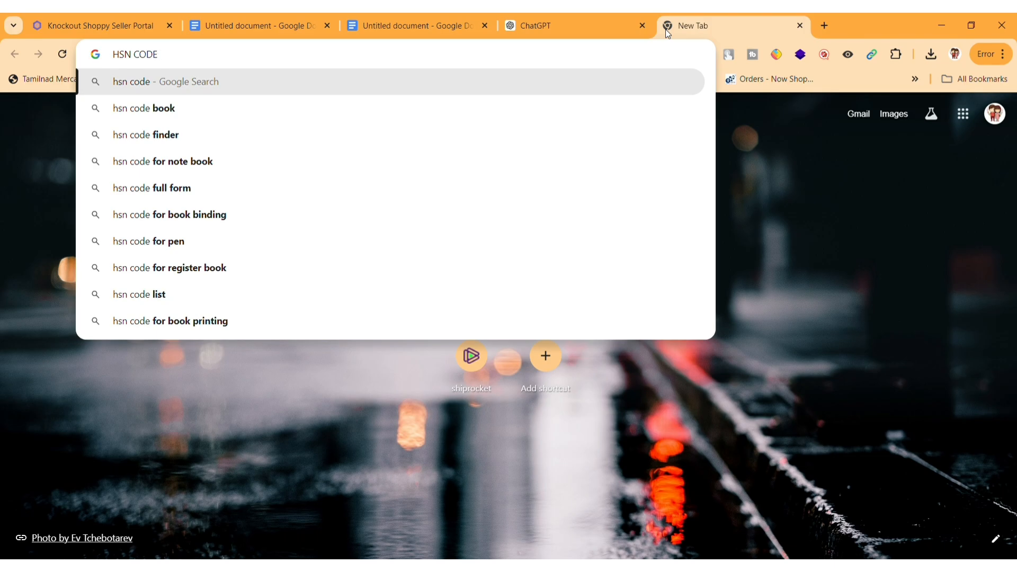
{"action": "key", "text": "Down"}
{"action": "key", "text": "Return"}
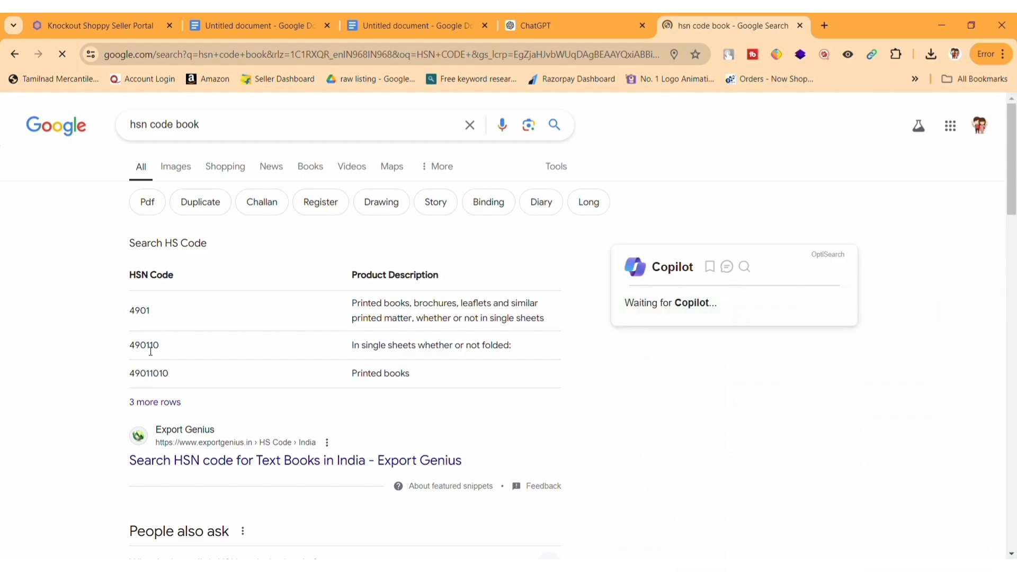
Transfer the printed books code 49011010 from the search results into the listing's HSN code
{"action": "double_click", "coordinate": [159, 374]}
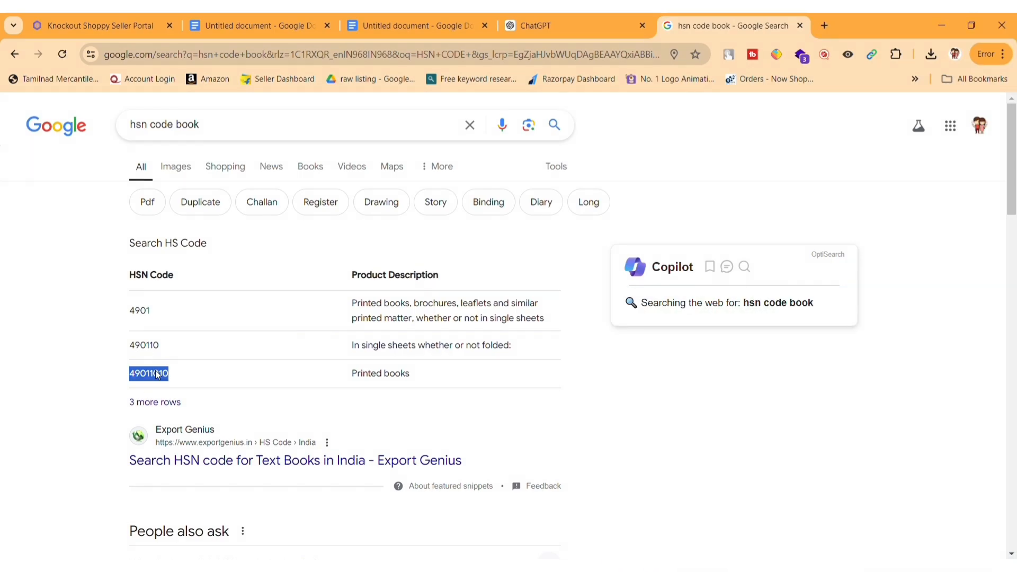
{"action": "key", "text": "ctrl+1"}
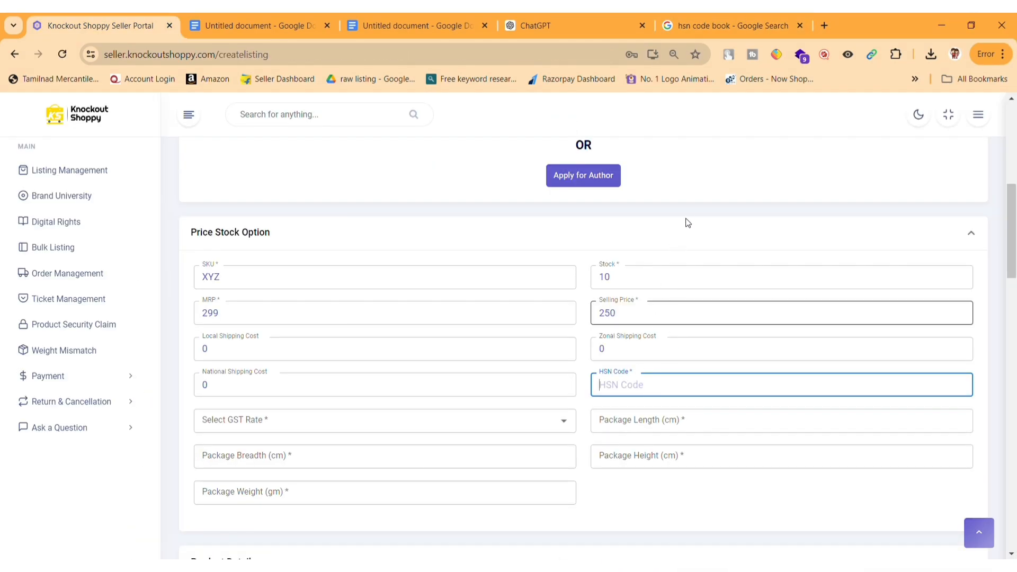
{"action": "type", "text": "49011010"}
Set the GST rate to 0% and the package length to 14 cm
{"action": "left_click", "coordinate": [396, 433]}
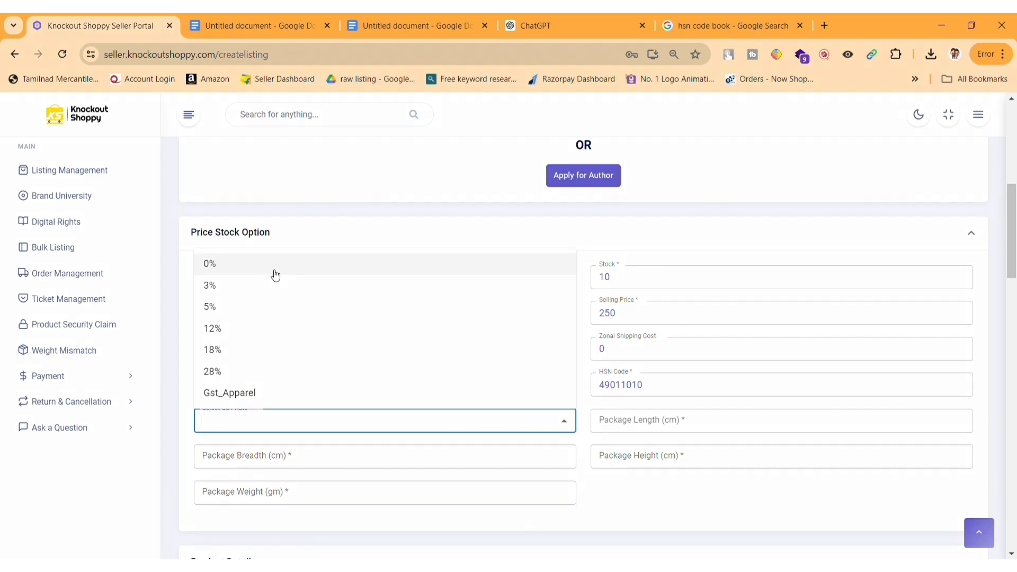
{"action": "left_click", "coordinate": [352, 266]}
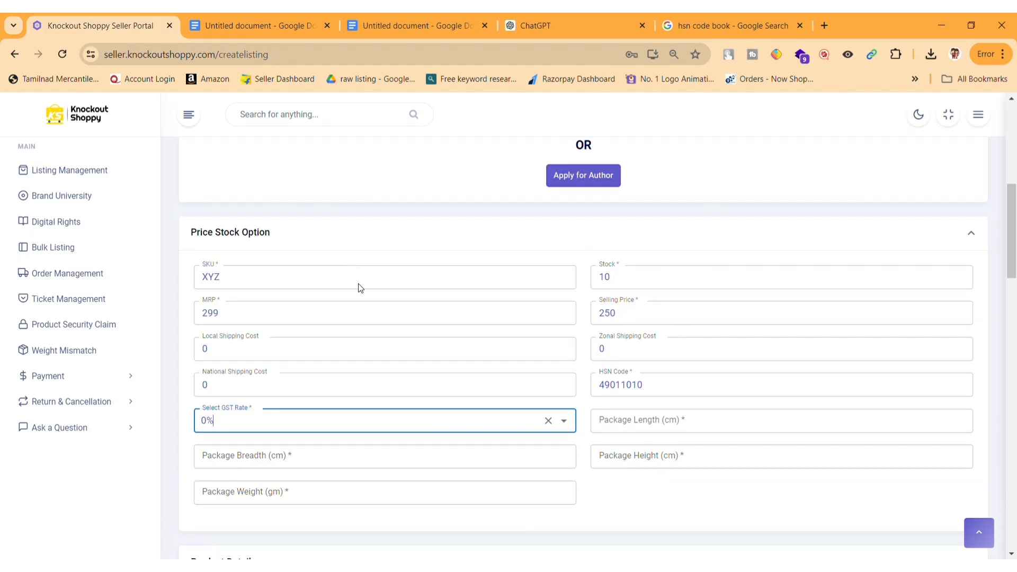
{"action": "left_click", "coordinate": [672, 423]}
{"action": "type", "text": "15"}
{"action": "key", "text": "BackSpace"}
{"action": "type", "text": "4"}
Set the package breadth to 10 cm, the height to 6 cm and the weight to 350 gm
{"action": "scroll", "coordinate": [671, 429], "scroll_direction": "down", "scroll_amount": 1}
{"action": "left_click", "coordinate": [335, 390]}
{"action": "type", "text": "10"}
{"action": "left_click", "coordinate": [667, 391]}
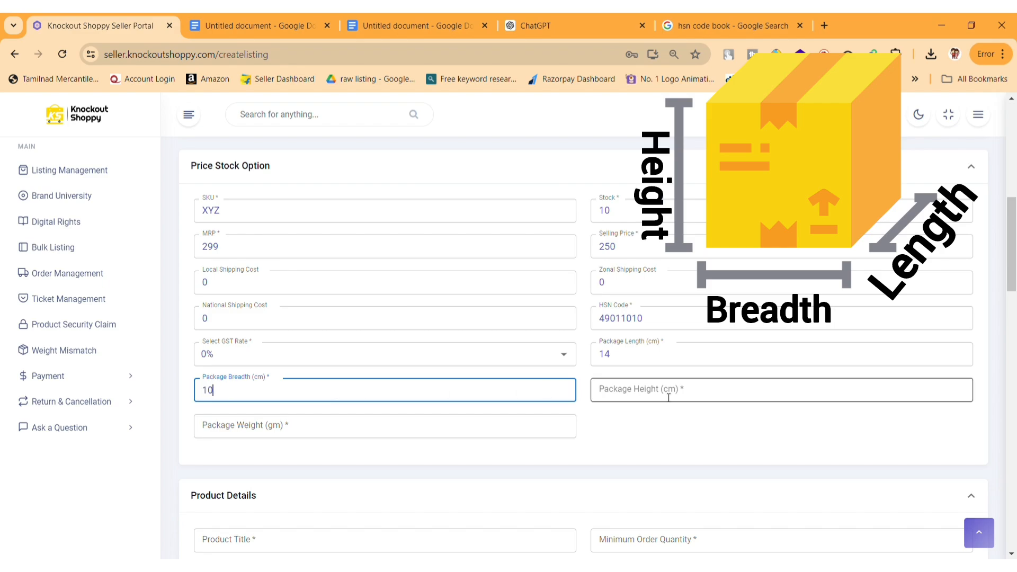
{"action": "type", "text": "6"}
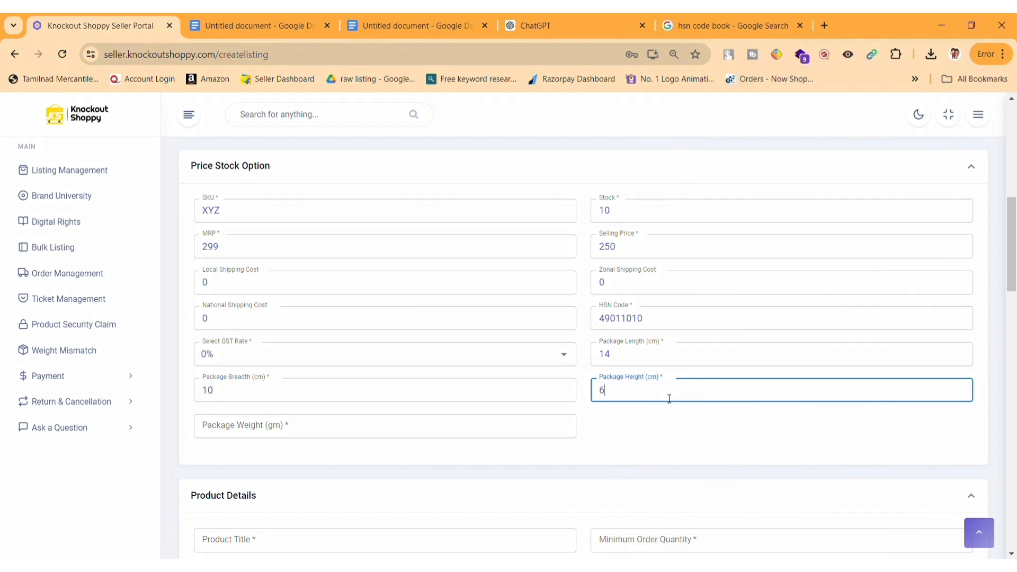
{"action": "left_click", "coordinate": [487, 432]}
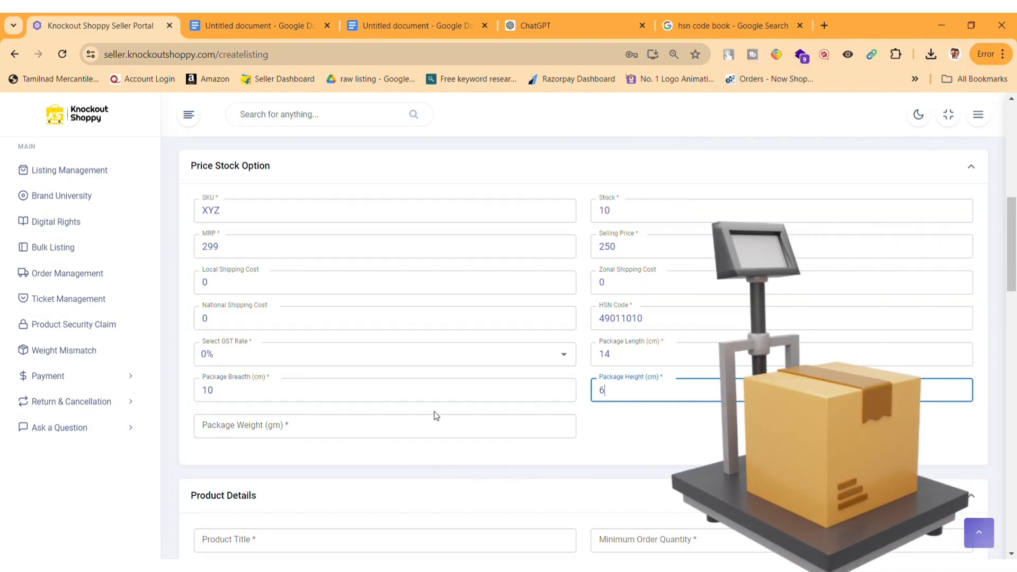
{"action": "type", "text": "3"}
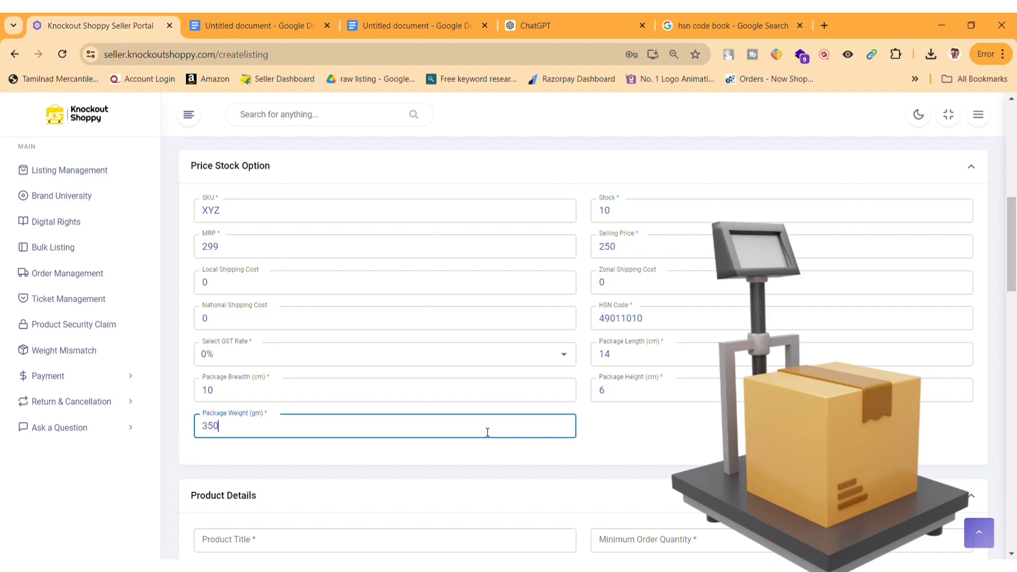
{"action": "type", "text": "50"}
Enter the product title "Ikigai : The Japanese Secret To A Long And Happy Life (Tamil)" and a minimum order quantity of 1
{"action": "scroll", "coordinate": [469, 417], "scroll_direction": "down", "scroll_amount": 4}
{"action": "left_click", "coordinate": [304, 317]}
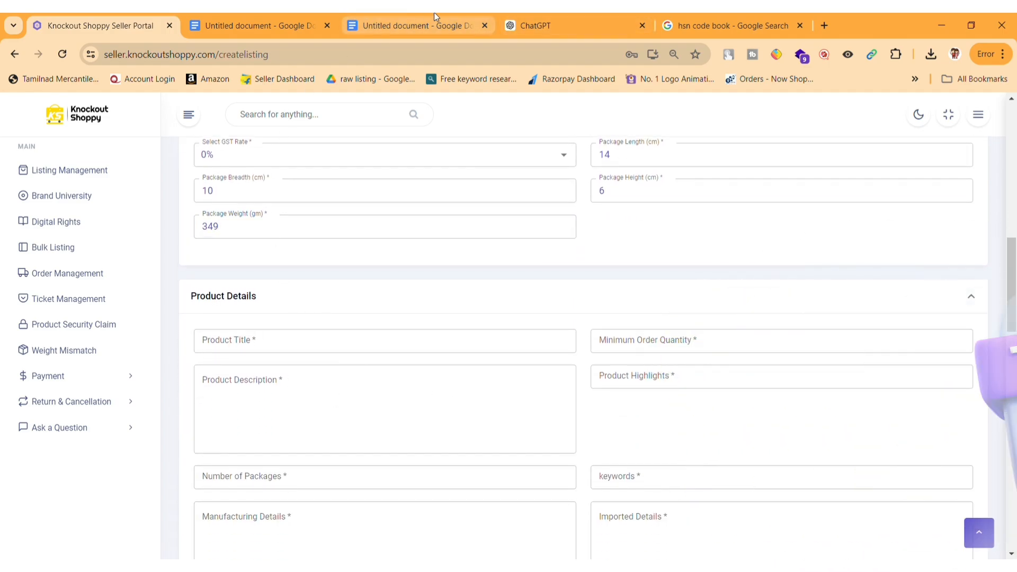
{"action": "left_click", "coordinate": [344, 339]}
{"action": "key", "text": "ctrl+v"}
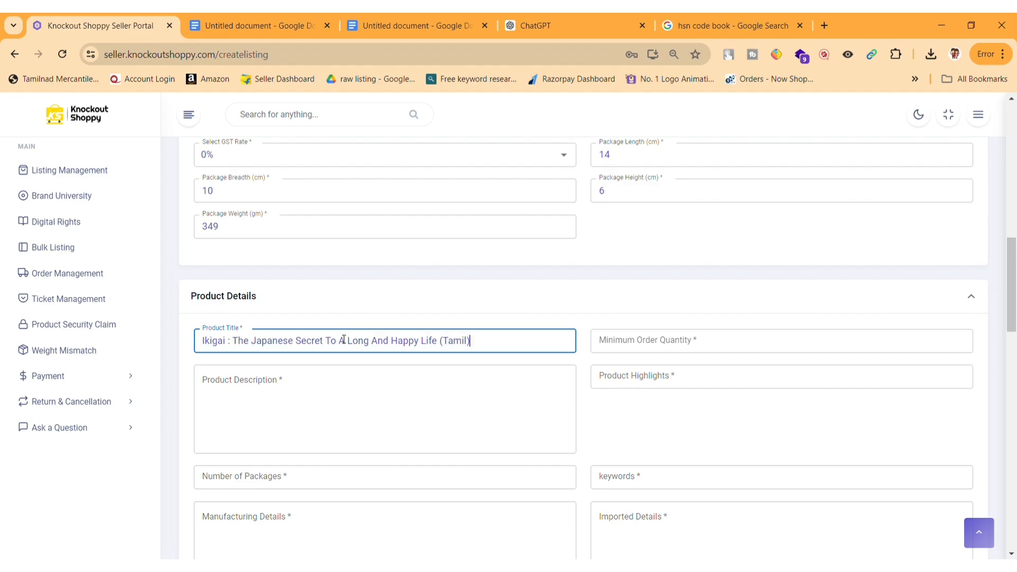
{"action": "left_click", "coordinate": [744, 353]}
{"action": "type", "text": "1"}
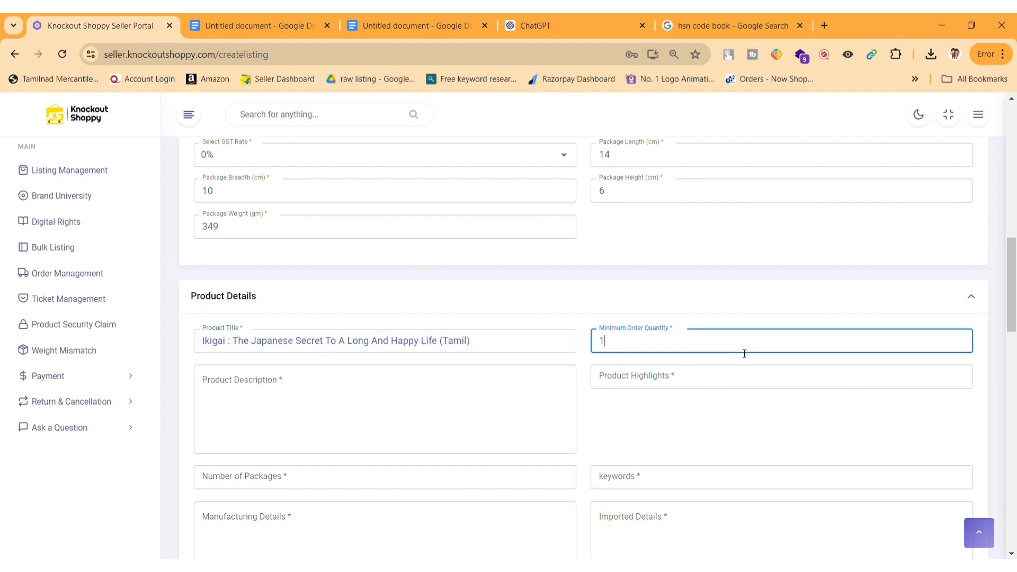
Enter a product description beginning "Reading books is a kind of enjoyment" and add highlights "Encourages discovering your persona" and "Shares Japanese habits for a long"
{"action": "left_click", "coordinate": [299, 415]}
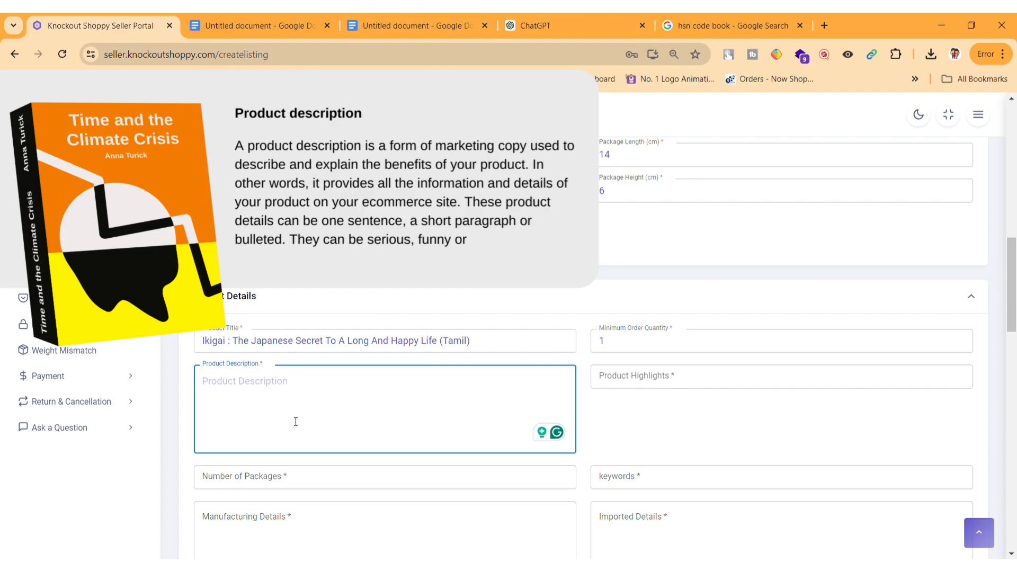
{"action": "type", "text": "Reading books is a kind of enjoyment. Reading books is a good habit. We bring you a different kinds of books. You can carry this book where ever you want. It is easy to carry. It can be an ideal gift to yourself and to your loved ones. Care instruction keep away from fire."}
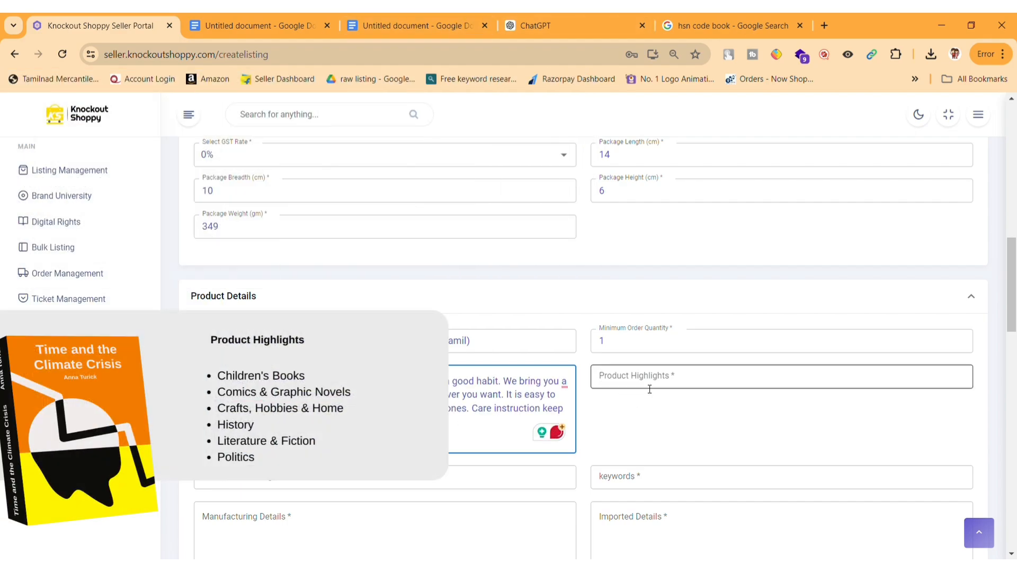
{"action": "left_click", "coordinate": [649, 379]}
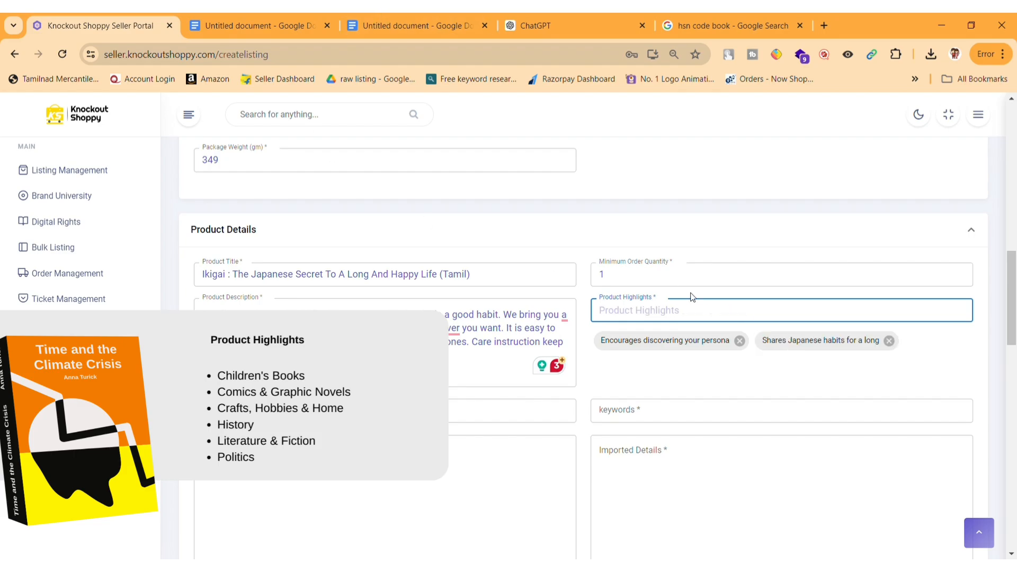
Set the number of packages to 1 in the product details
{"action": "scroll", "coordinate": [692, 296], "scroll_direction": "down", "scroll_amount": 3}
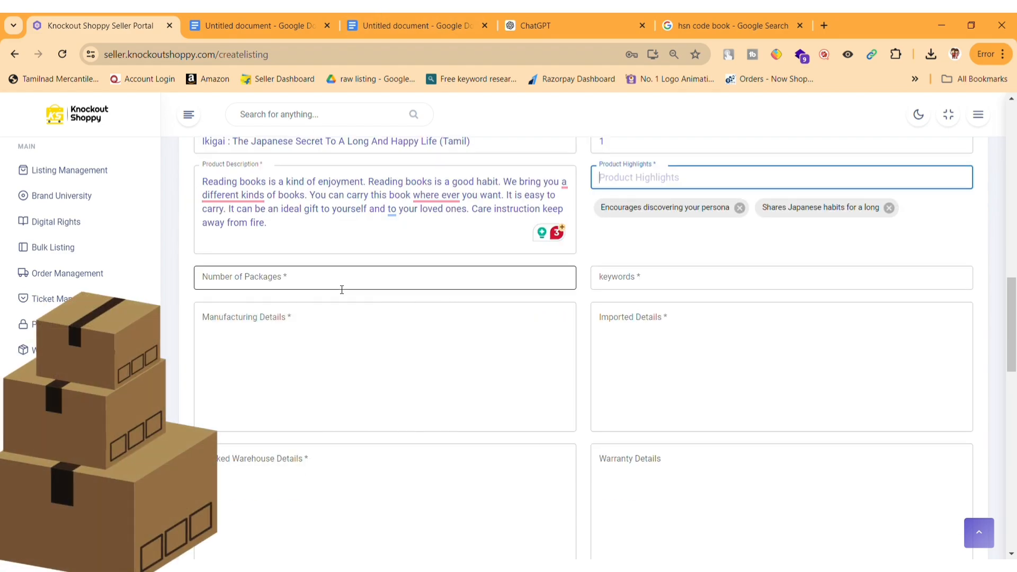
{"action": "left_click", "coordinate": [342, 289]}
{"action": "type", "text": "1"}
{"action": "left_click", "coordinate": [579, 304]}
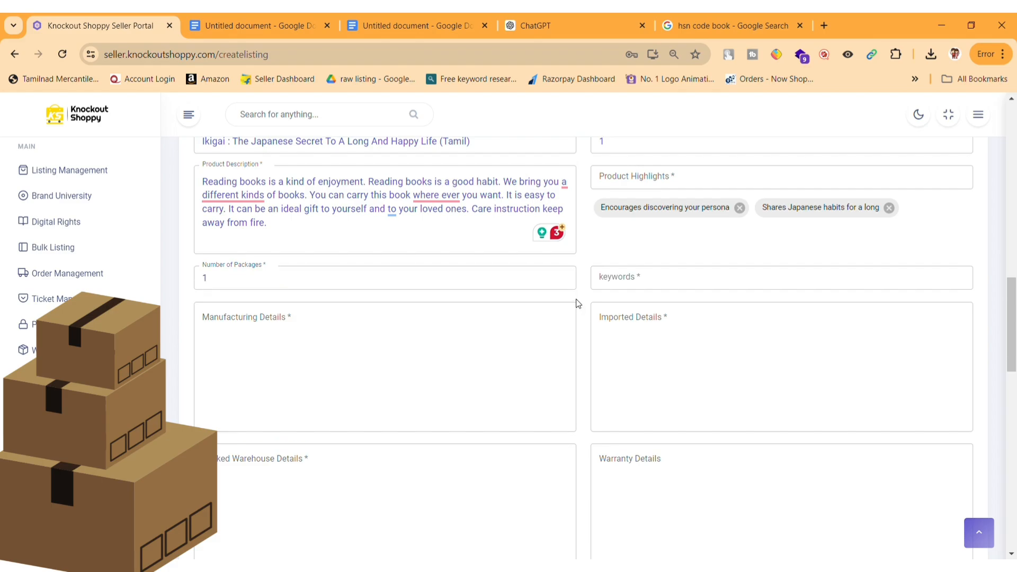
Add the product keywords "BOOKS", "tamil books" and "tamil e book"
{"action": "left_click", "coordinate": [758, 284]}
{"action": "type", "text": "BOOKS"}
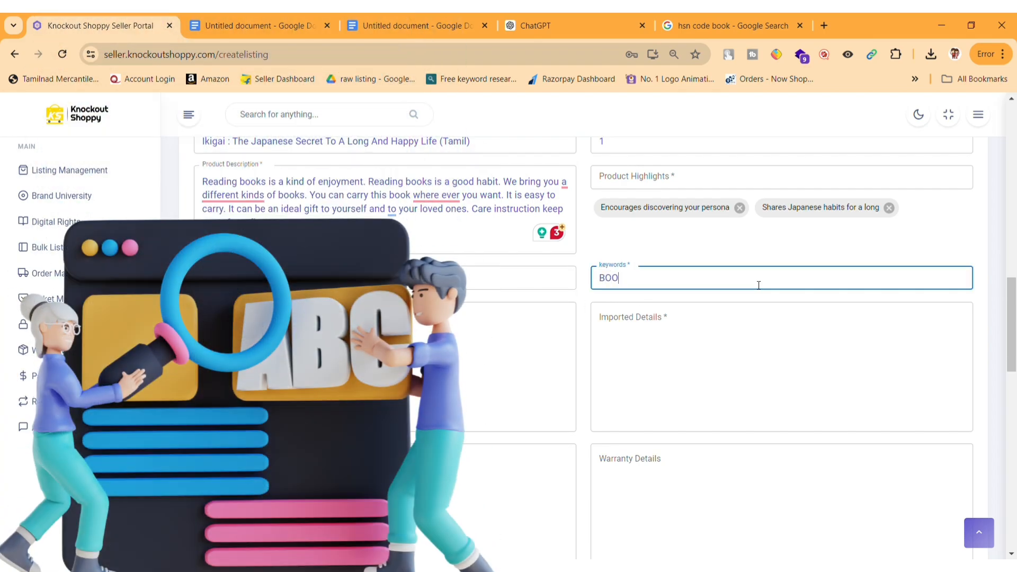
{"action": "key", "text": "Return"}
{"action": "type", "text": "tamil books"}
{"action": "key", "text": "Return"}
{"action": "type", "text": "tamil e b"}
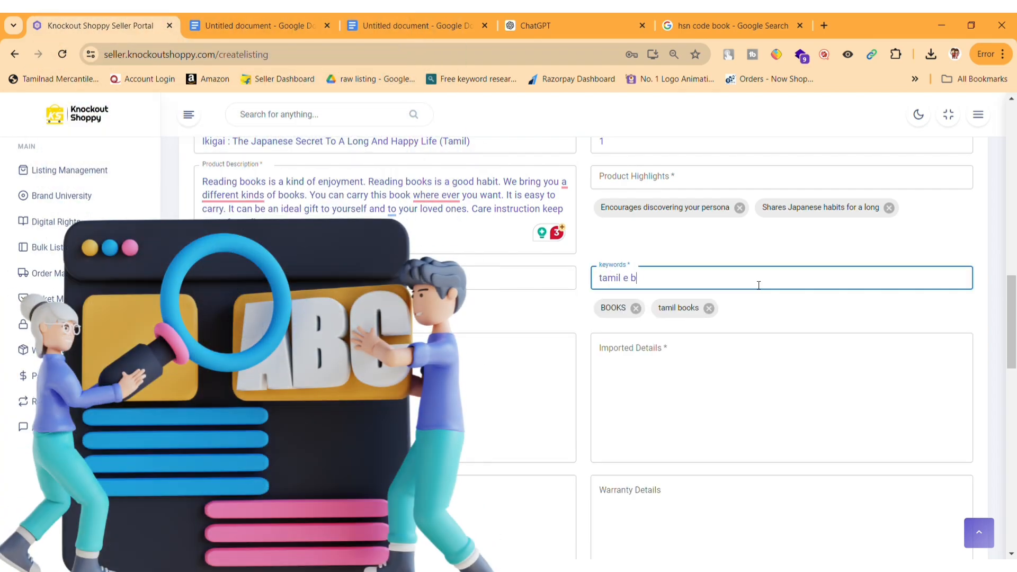
{"action": "type", "text": "ook"}
{"action": "key", "text": "Return"}
Enter the manufacturer's name and address as the manufacturing details
{"action": "scroll", "coordinate": [613, 370], "scroll_direction": "down", "scroll_amount": 3}
{"action": "scroll", "coordinate": [256, 288], "scroll_direction": "up", "scroll_amount": 1}
{"action": "left_click", "coordinate": [258, 290]}
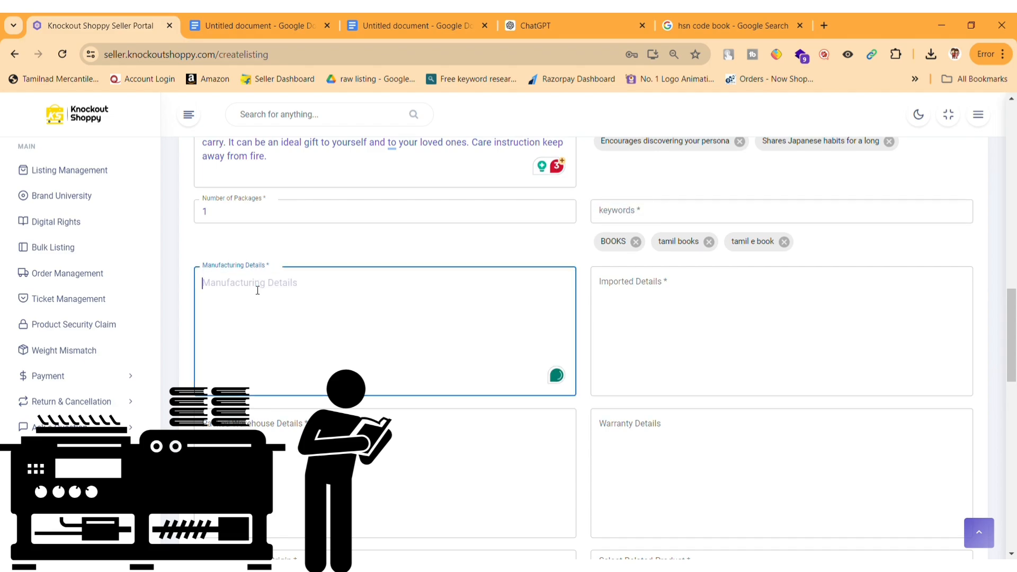
{"action": "type", "text": "Rja De"}
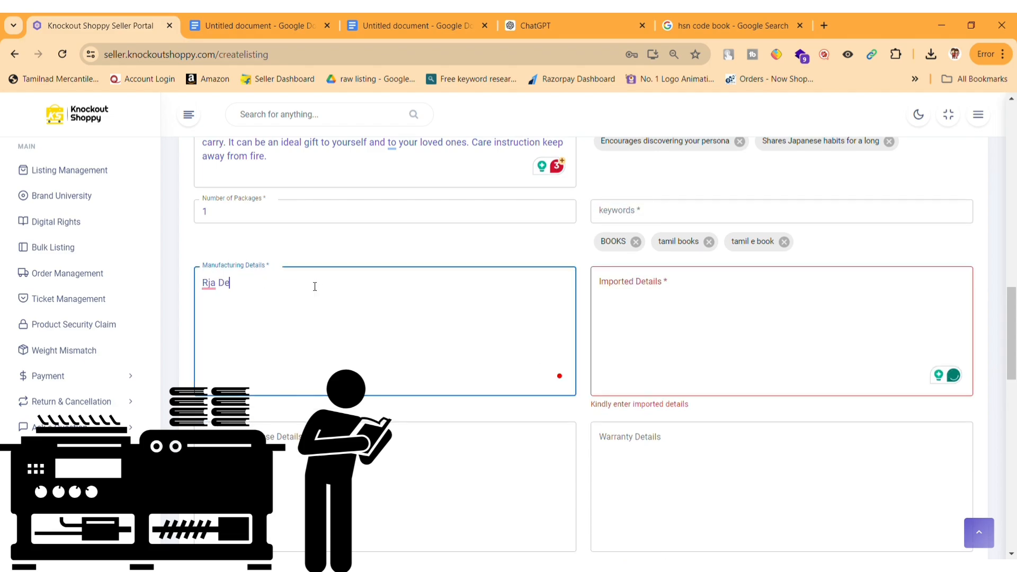
{"action": "type", "text": "t , Chennai -600078"}
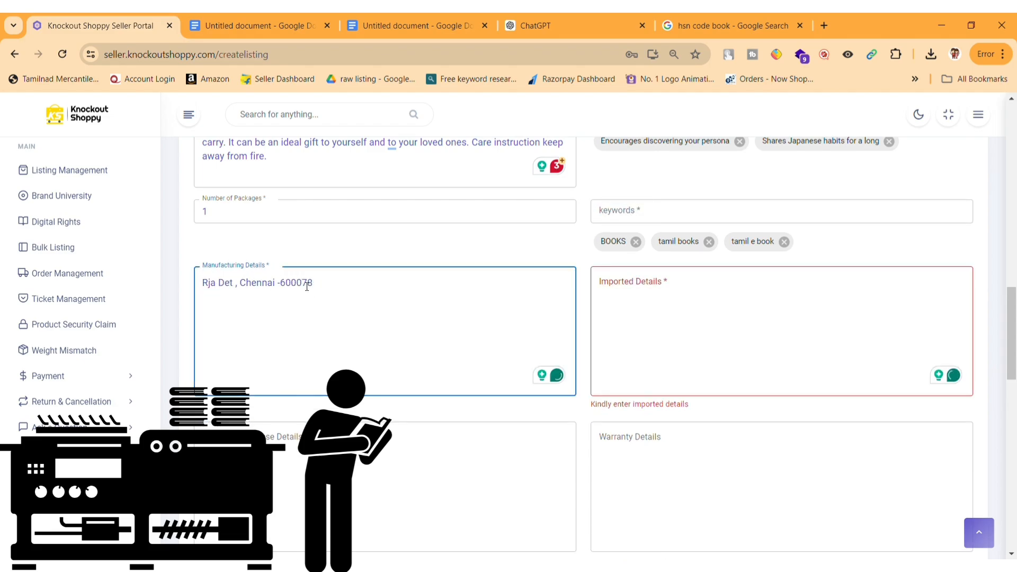
Copy the manufacturing details text into both the imported details and the packed warehouse details
{"action": "key", "text": "ctrl+a"}
{"action": "key", "text": "ctrl+c"}
{"action": "left_click", "coordinate": [711, 293]}
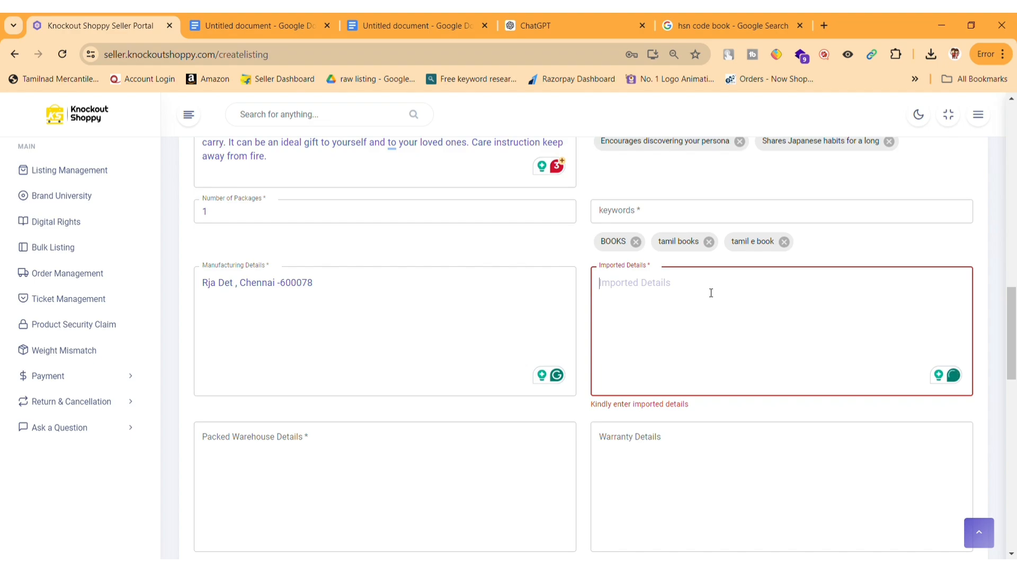
{"action": "key", "text": "ctrl+v"}
{"action": "scroll", "coordinate": [711, 293], "scroll_direction": "down", "scroll_amount": 1}
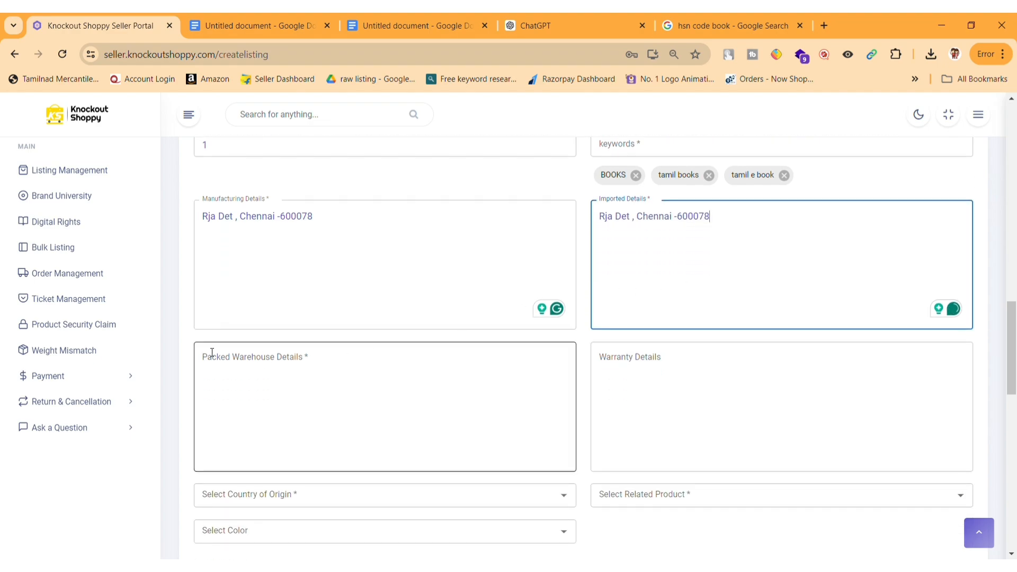
{"action": "left_click", "coordinate": [360, 376]}
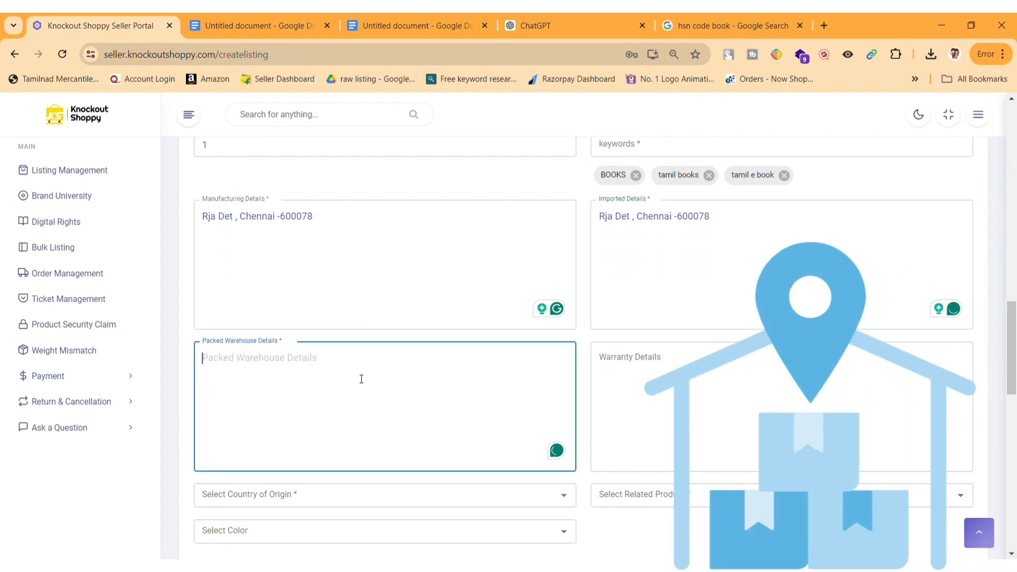
{"action": "key", "text": "ctrl+v"}
Set the product's country of origin to India
{"action": "scroll", "coordinate": [442, 288], "scroll_direction": "down", "scroll_amount": 2}
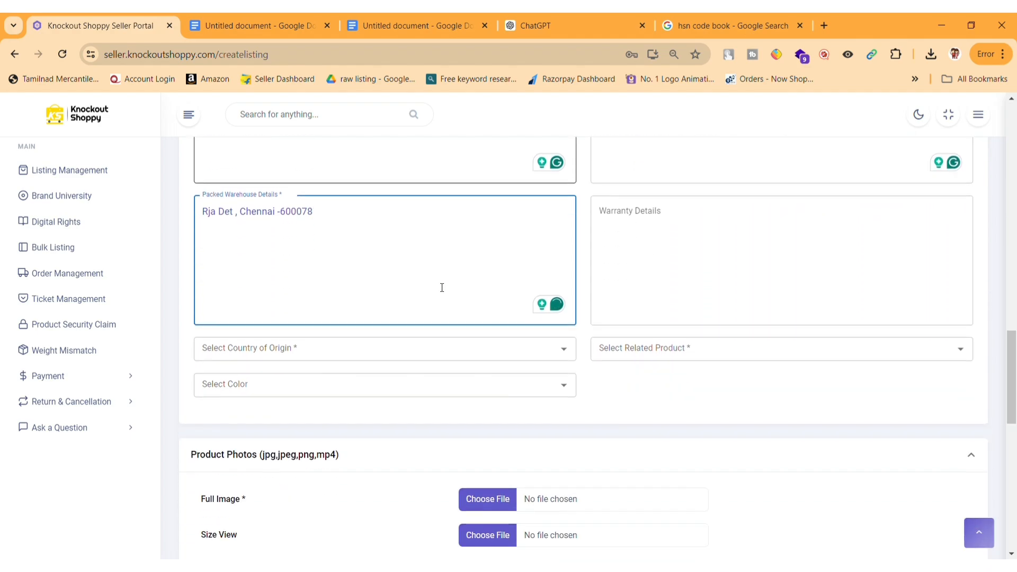
{"action": "scroll", "coordinate": [442, 288], "scroll_direction": "down", "scroll_amount": 1}
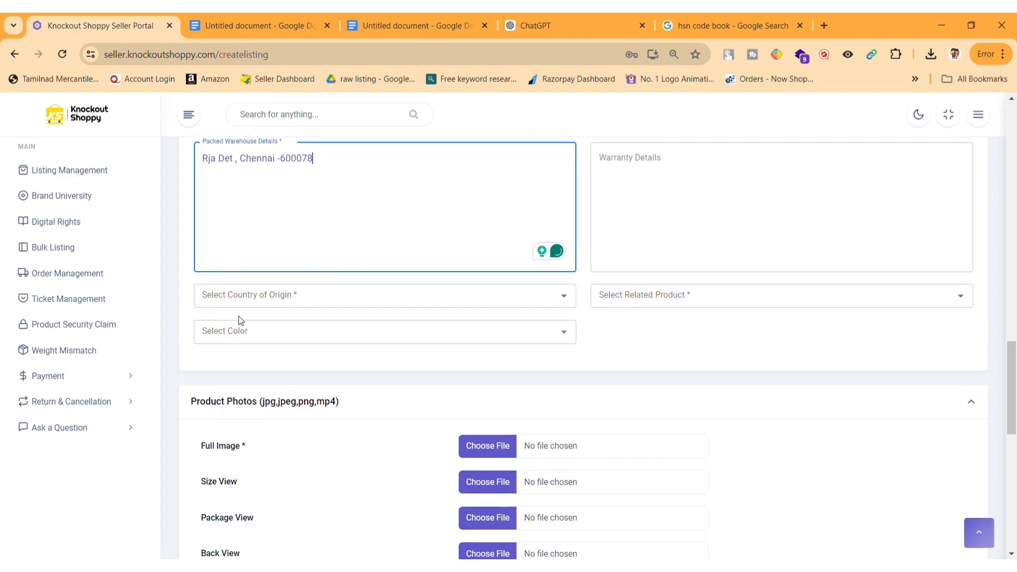
{"action": "left_click", "coordinate": [488, 301]}
{"action": "type", "text": "Ind"}
{"action": "left_click", "coordinate": [456, 321]}
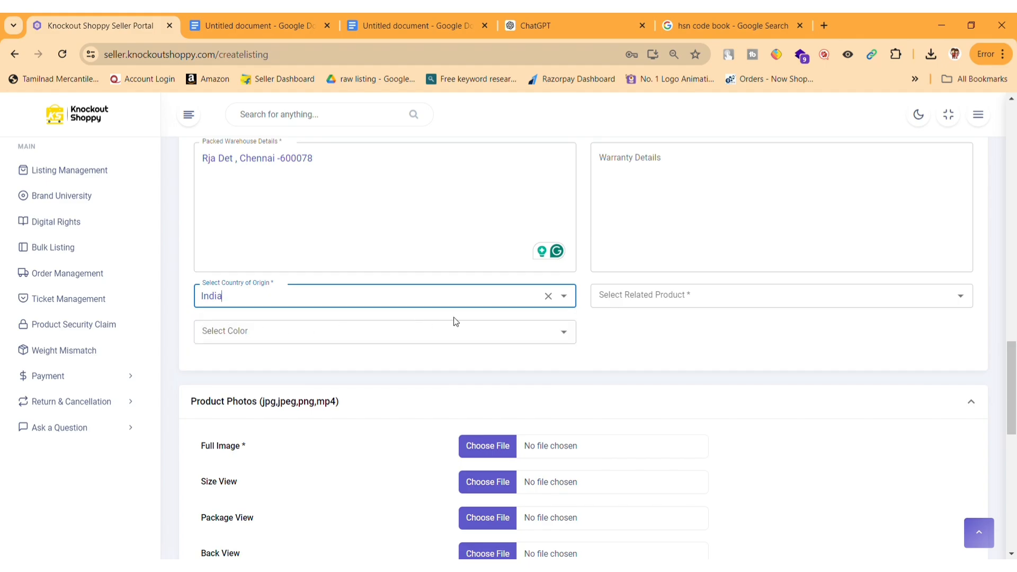
{"action": "left_click", "coordinate": [634, 346]}
Set the book's binding type to Hardcover and its condition to New in the additional fields
{"action": "scroll", "coordinate": [634, 346], "scroll_direction": "down", "scroll_amount": 3}
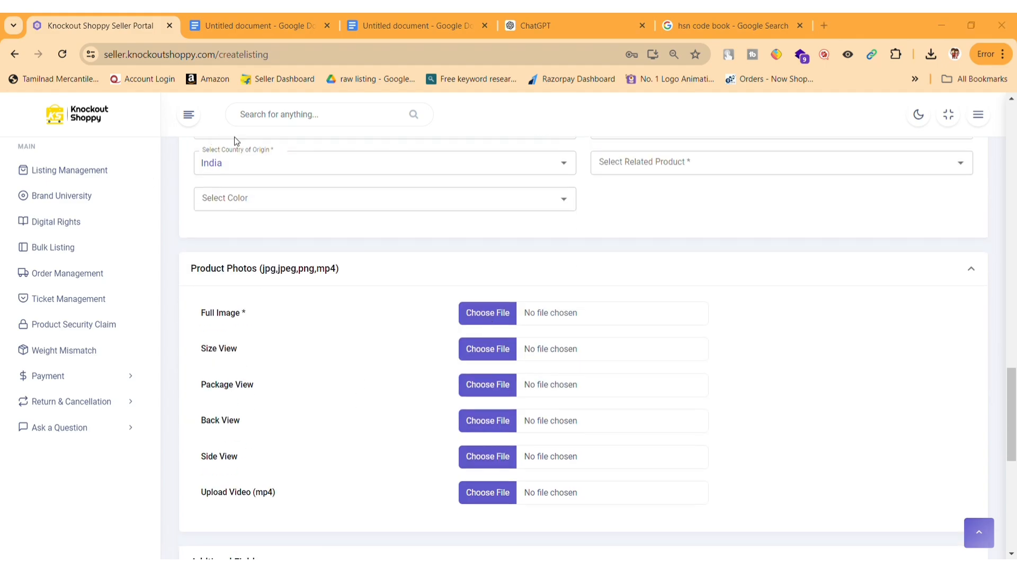
{"action": "scroll", "coordinate": [666, 342], "scroll_direction": "down", "scroll_amount": 3}
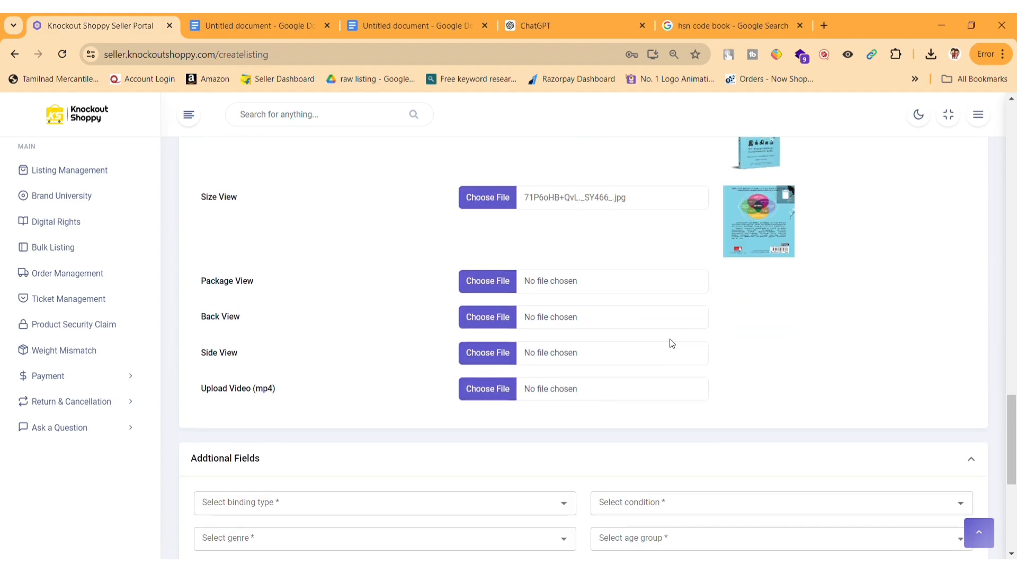
{"action": "scroll", "coordinate": [671, 344], "scroll_direction": "down", "scroll_amount": 4}
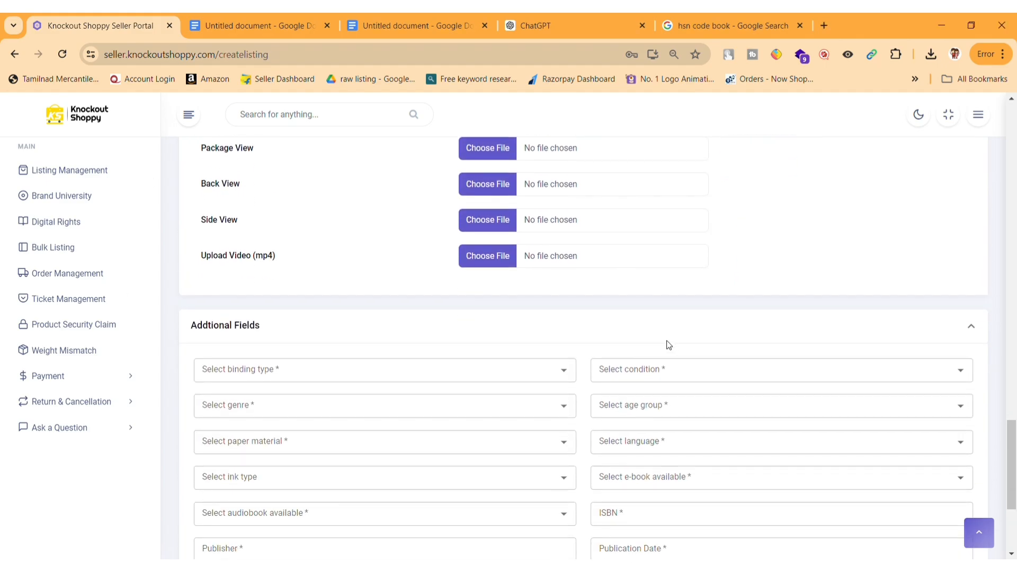
{"action": "left_click", "coordinate": [563, 304]}
{"action": "left_click", "coordinate": [550, 335]}
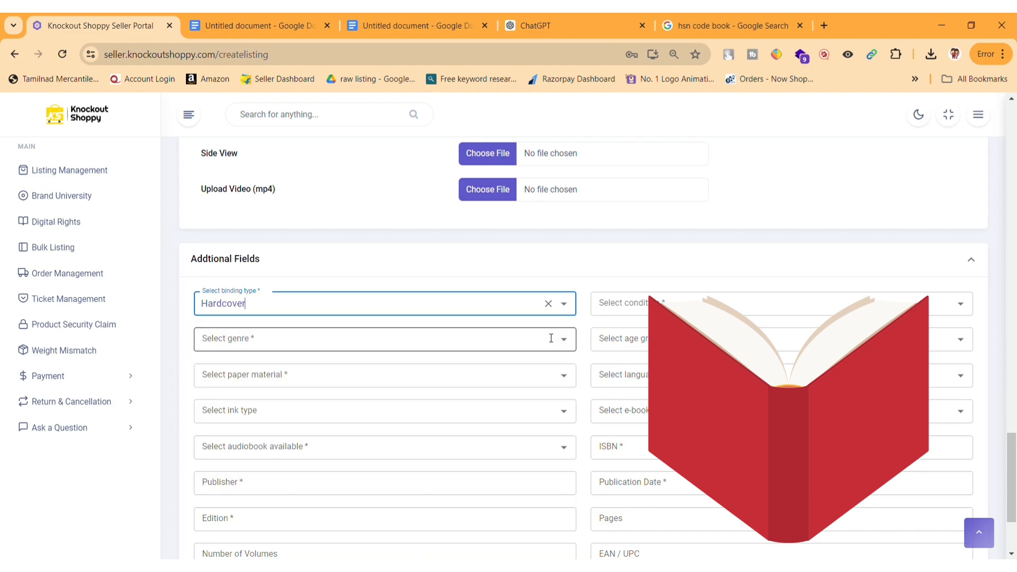
{"action": "left_click", "coordinate": [941, 311]}
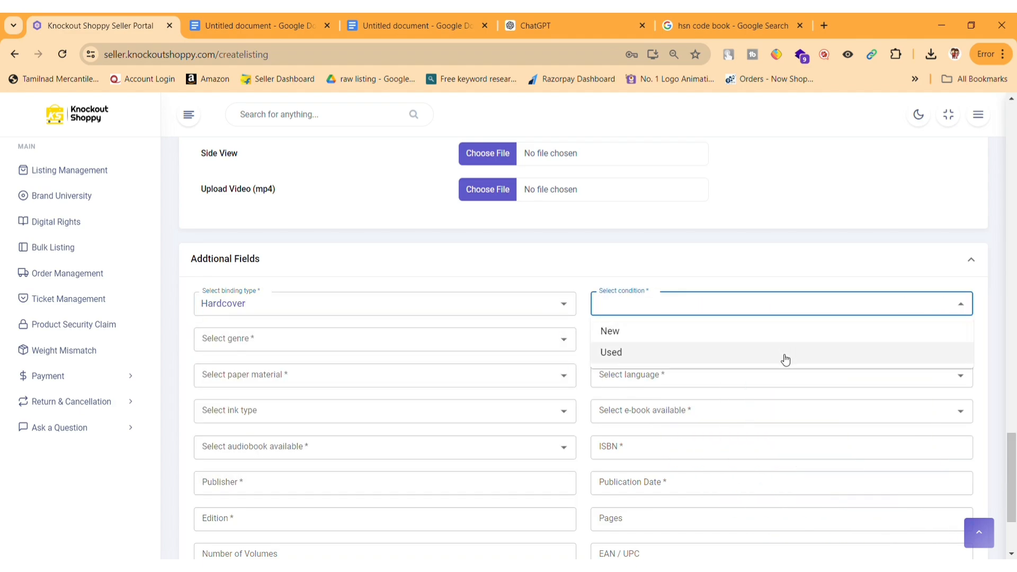
{"action": "left_click", "coordinate": [819, 332]}
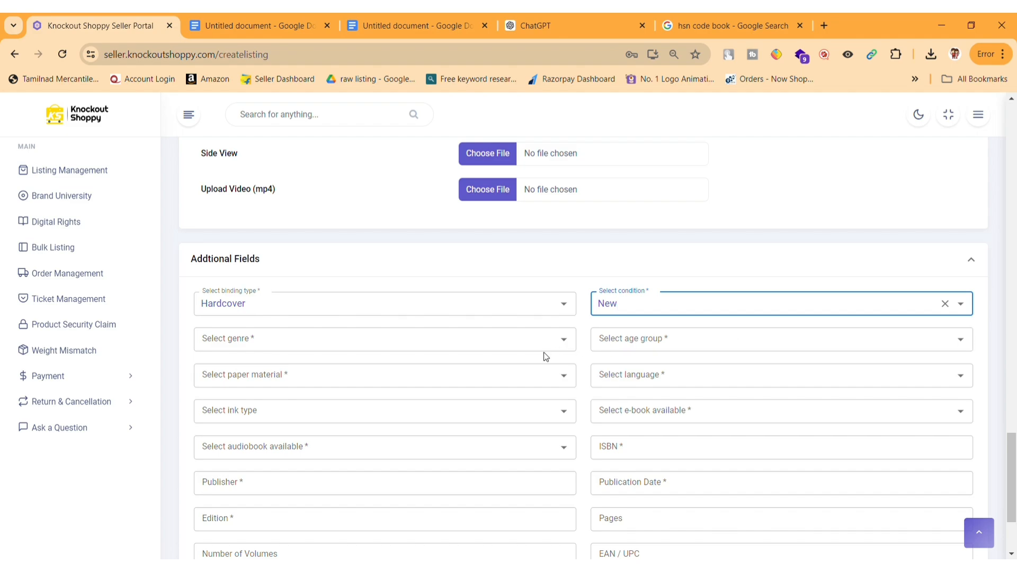
Set the book's genre to Drama and its age group to Middle Grade (9-12 years)
{"action": "left_click", "coordinate": [528, 349]}
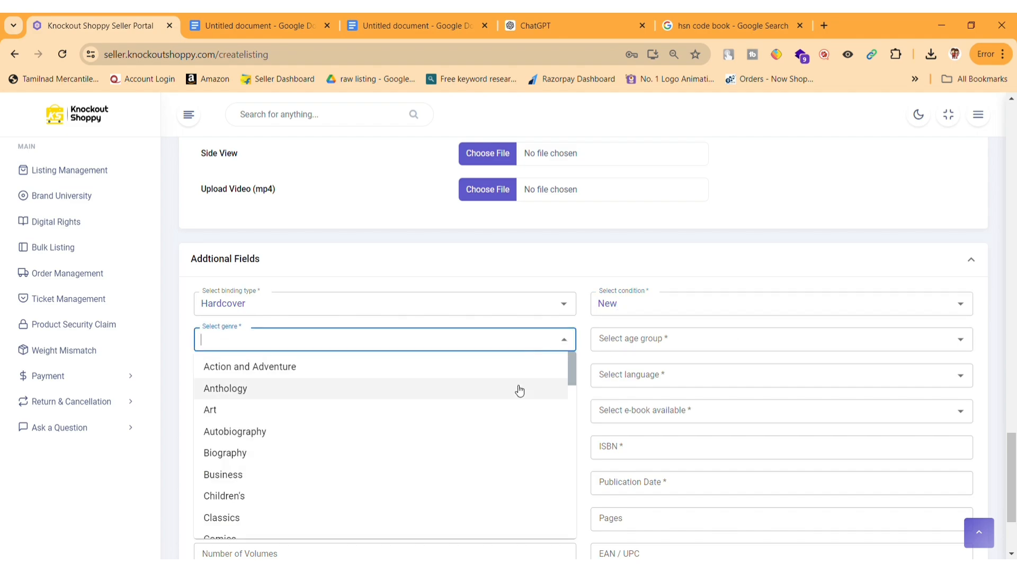
{"action": "scroll", "coordinate": [512, 451], "scroll_direction": "down", "scroll_amount": 4}
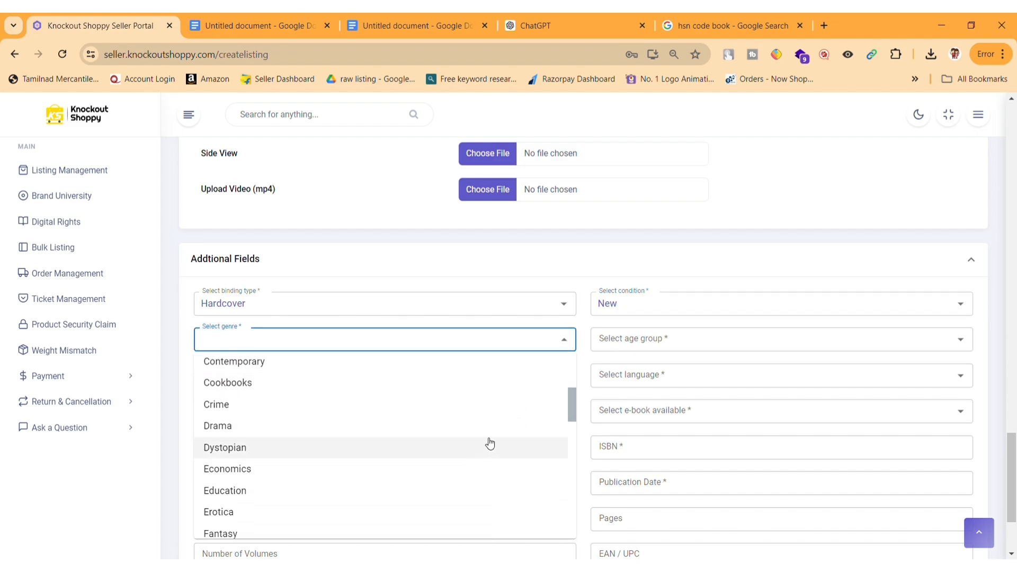
{"action": "left_click", "coordinate": [538, 426]}
{"action": "left_click", "coordinate": [956, 350]}
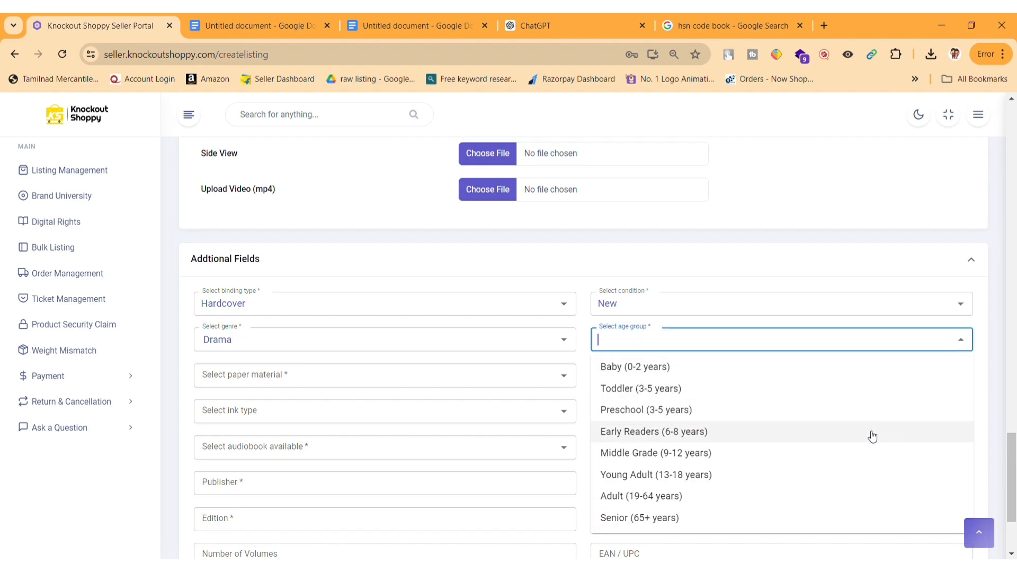
{"action": "left_click", "coordinate": [871, 453]}
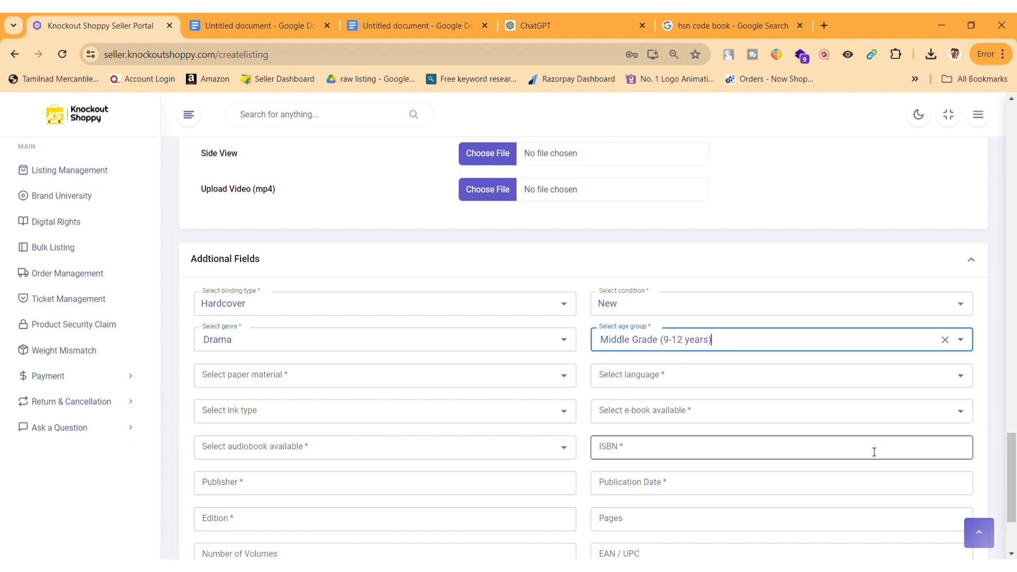
Set the book's paper material to Matte and its language to Tamil
{"action": "scroll", "coordinate": [715, 366], "scroll_direction": "down", "scroll_amount": 3}
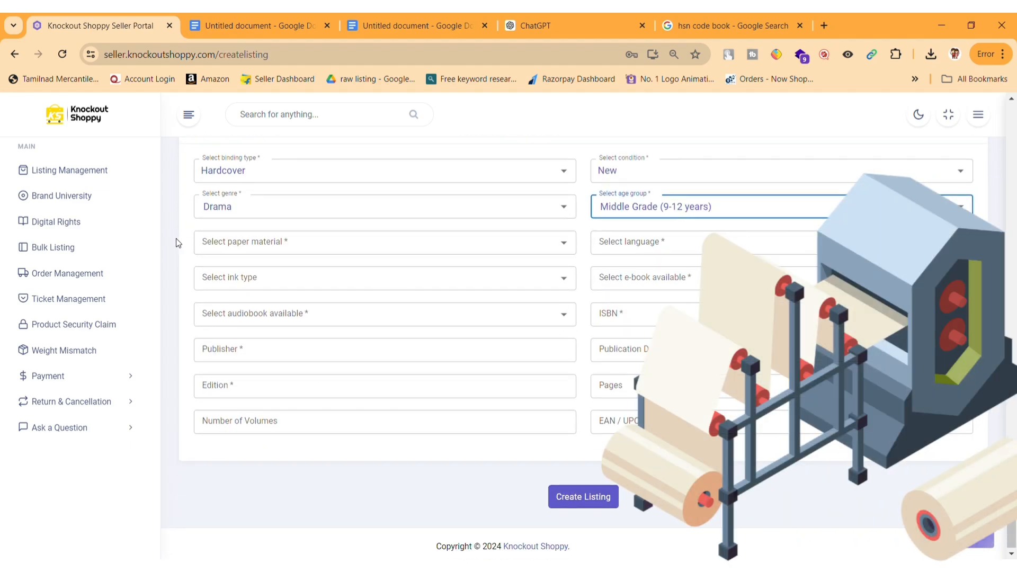
{"action": "left_click", "coordinate": [567, 245]}
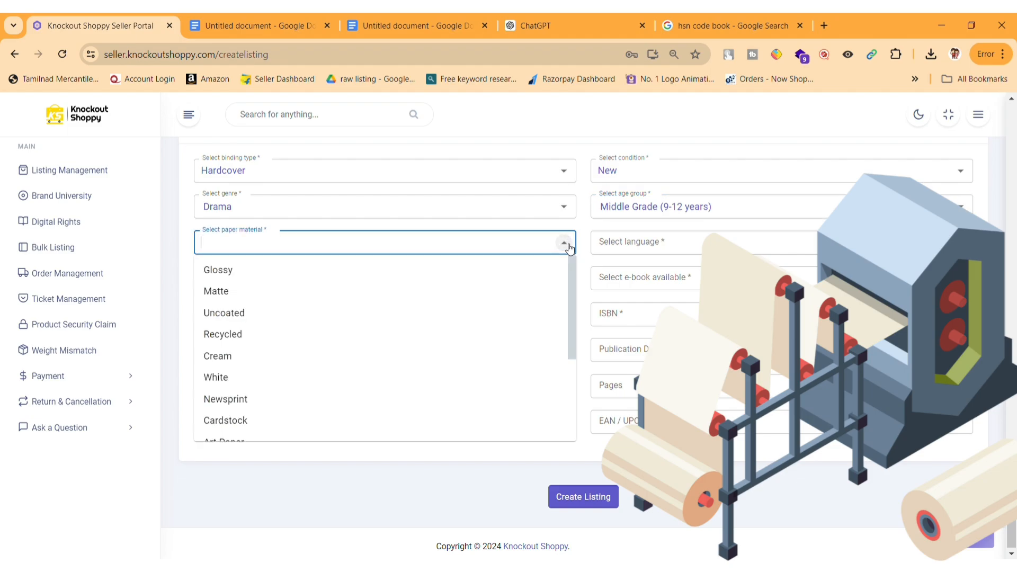
{"action": "left_click", "coordinate": [498, 293]}
{"action": "left_click", "coordinate": [751, 245]}
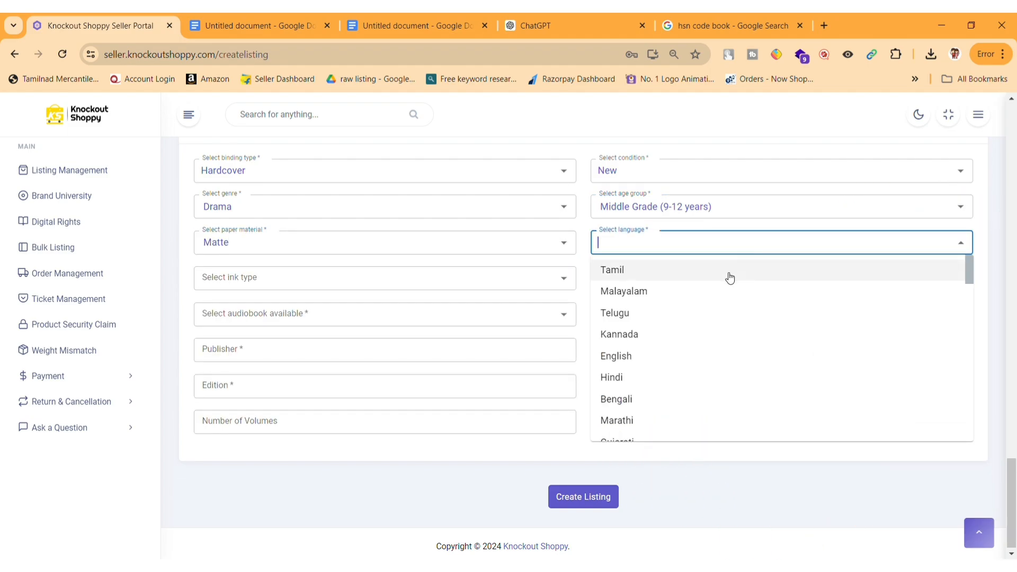
{"action": "left_click", "coordinate": [730, 275]}
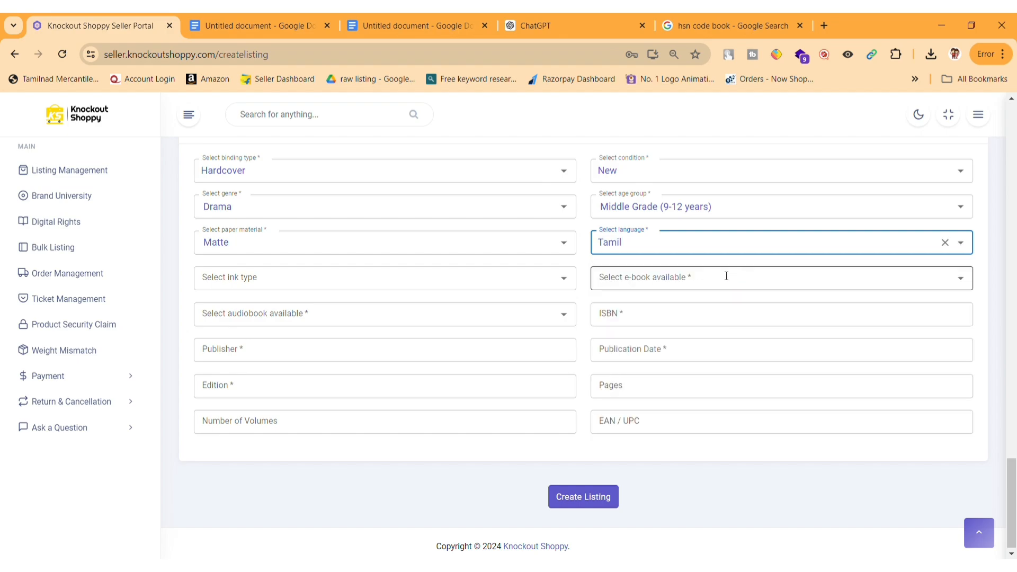
Set the ink type to Black Ink and choose No for both e-book and audiobook availability
{"action": "left_click", "coordinate": [474, 284]}
{"action": "left_click", "coordinate": [294, 305]}
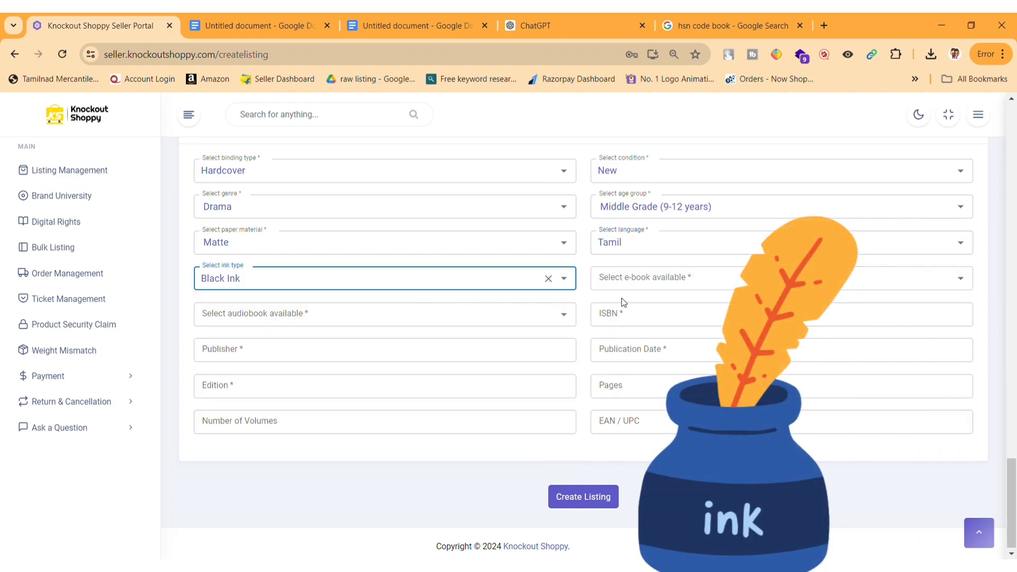
{"action": "left_click", "coordinate": [689, 279]}
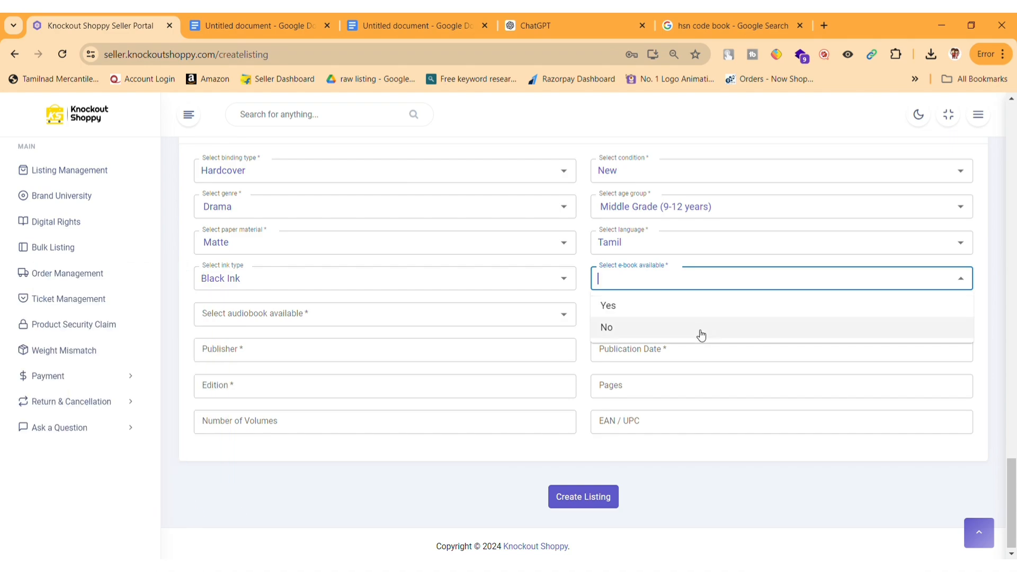
{"action": "left_click", "coordinate": [701, 333]}
{"action": "left_click", "coordinate": [477, 316]}
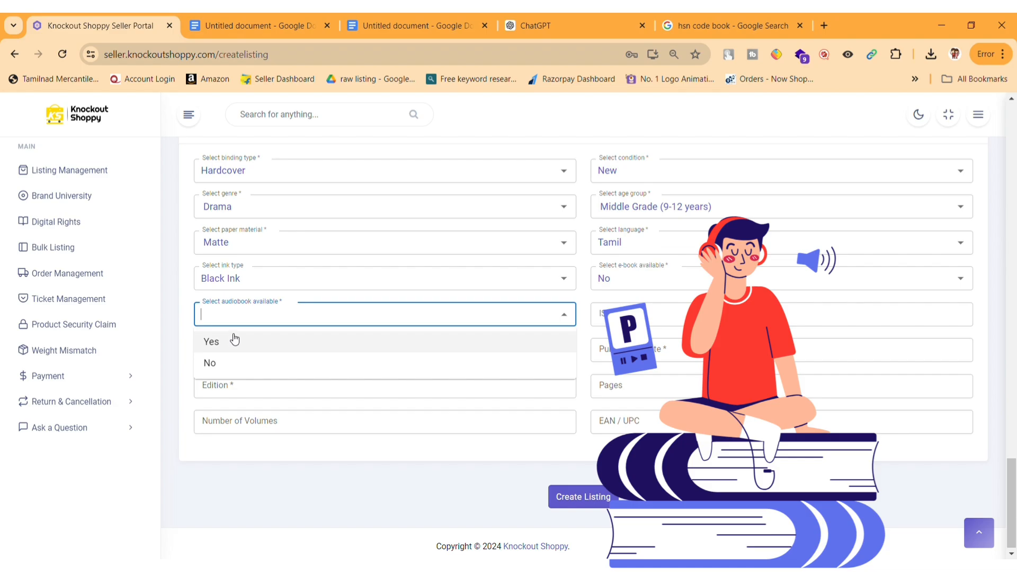
{"action": "left_click", "coordinate": [337, 363]}
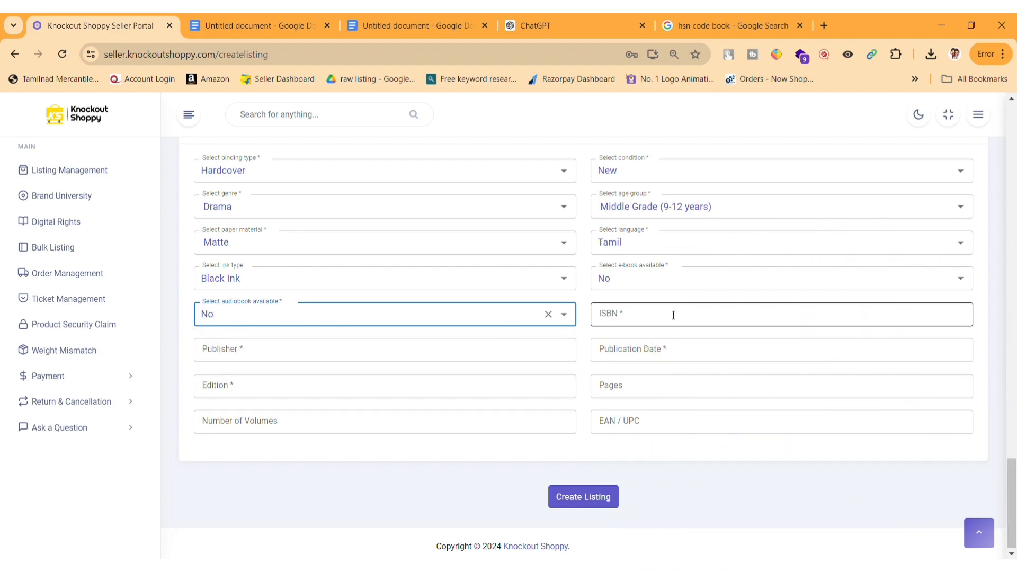
Enter NA as the ISBN, fill in the publisher's name and set the publication date to 13-02-2024
{"action": "left_click", "coordinate": [658, 320]}
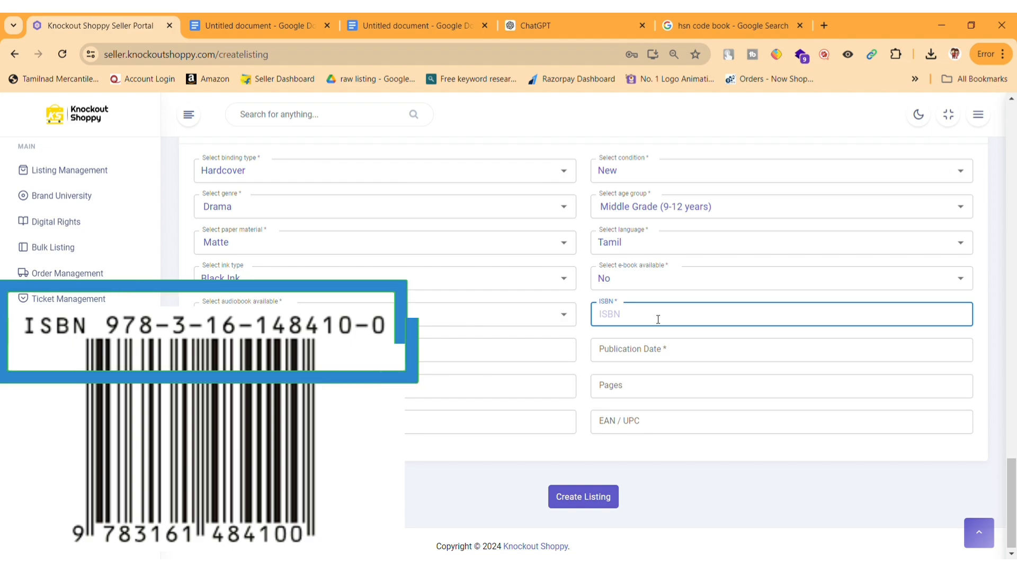
{"action": "type", "text": "NA"}
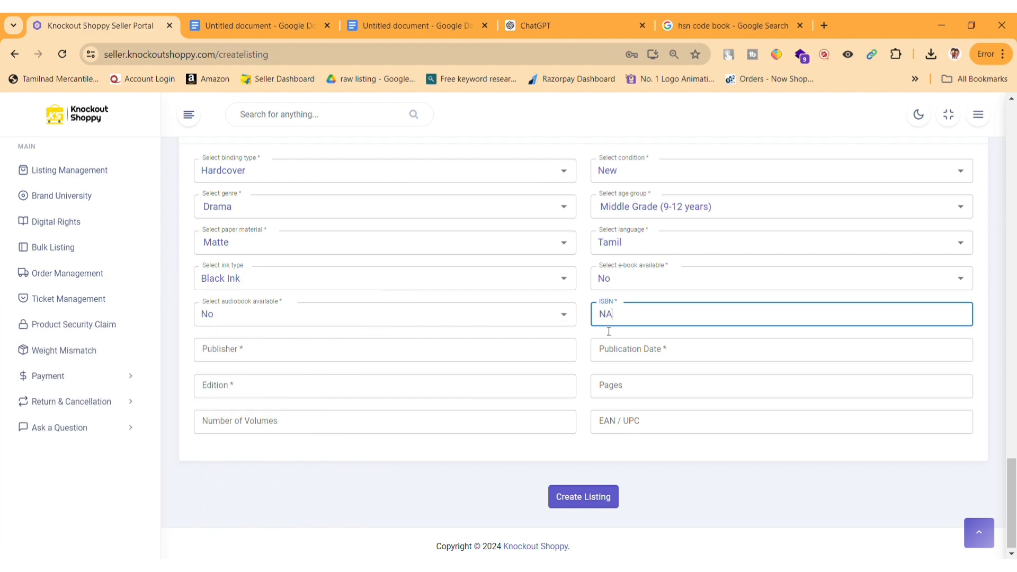
{"action": "left_click", "coordinate": [447, 364]}
{"action": "left_click", "coordinate": [447, 364]}
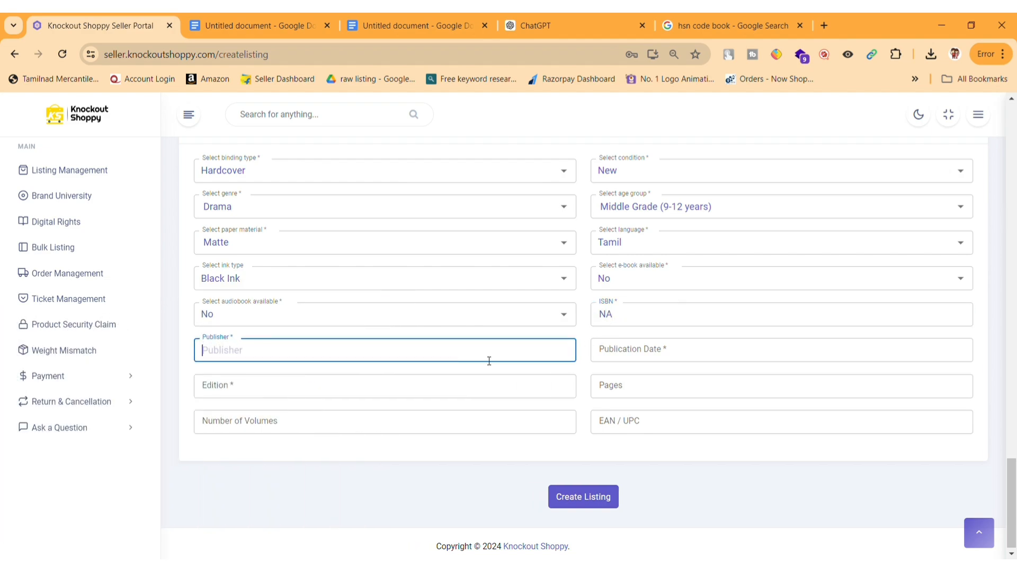
{"action": "type", "text": "Ajay"}
{"action": "left_click", "coordinate": [660, 352]}
{"action": "type", "text": "13-02-2024"}
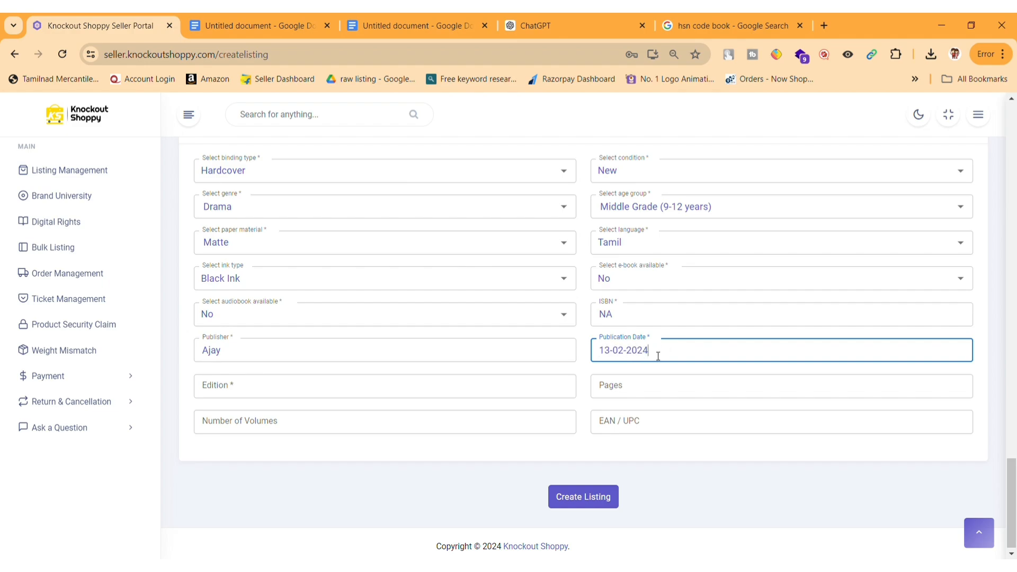
Enter "2nd Edition" as the edition, 1200 pages and 1 as the number of volumes
{"action": "left_click", "coordinate": [440, 389]}
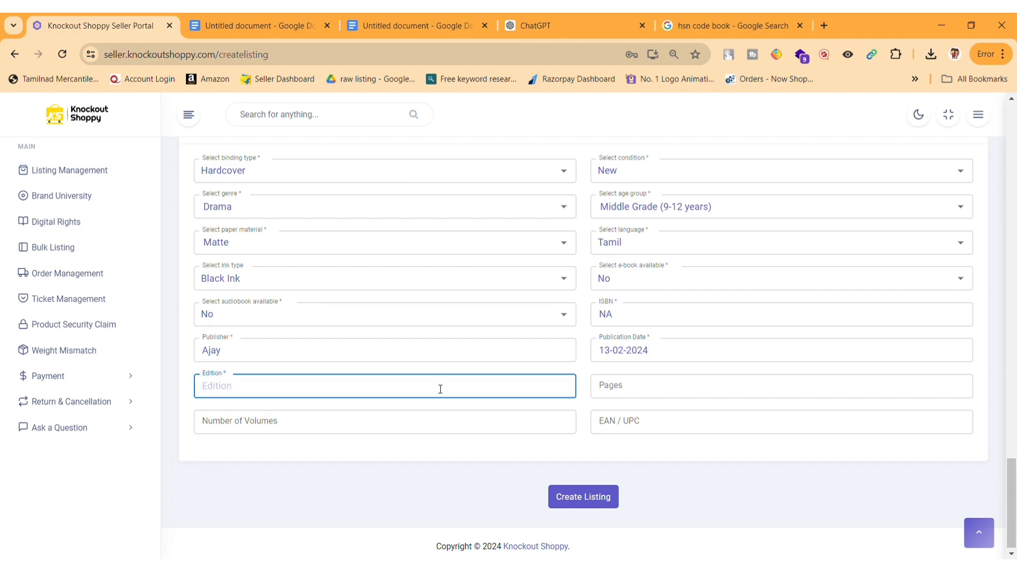
{"action": "type", "text": "2nd Edition"}
{"action": "left_click", "coordinate": [672, 393]}
{"action": "type", "text": "1"}
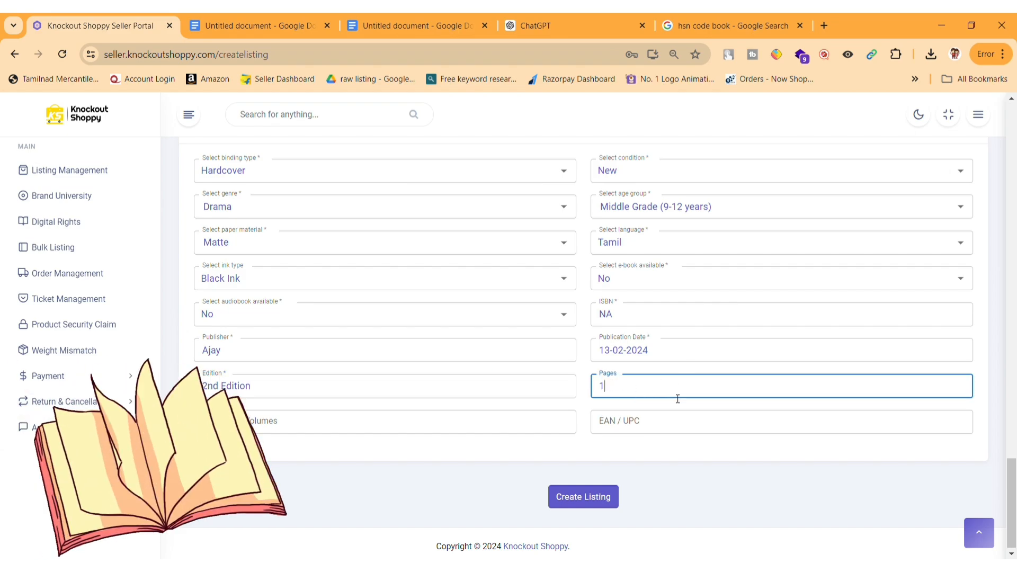
{"action": "type", "text": "200"}
{"action": "left_click", "coordinate": [346, 426]}
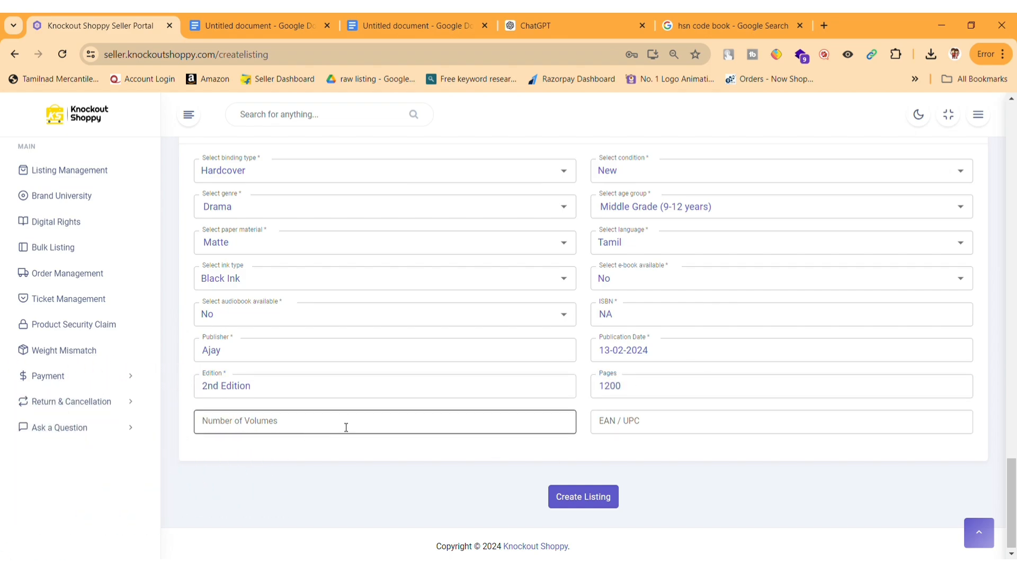
{"action": "type", "text": "1"}
Enter "na" as the EAN / UPC and submit the form to create the listing
{"action": "left_click", "coordinate": [613, 433]}
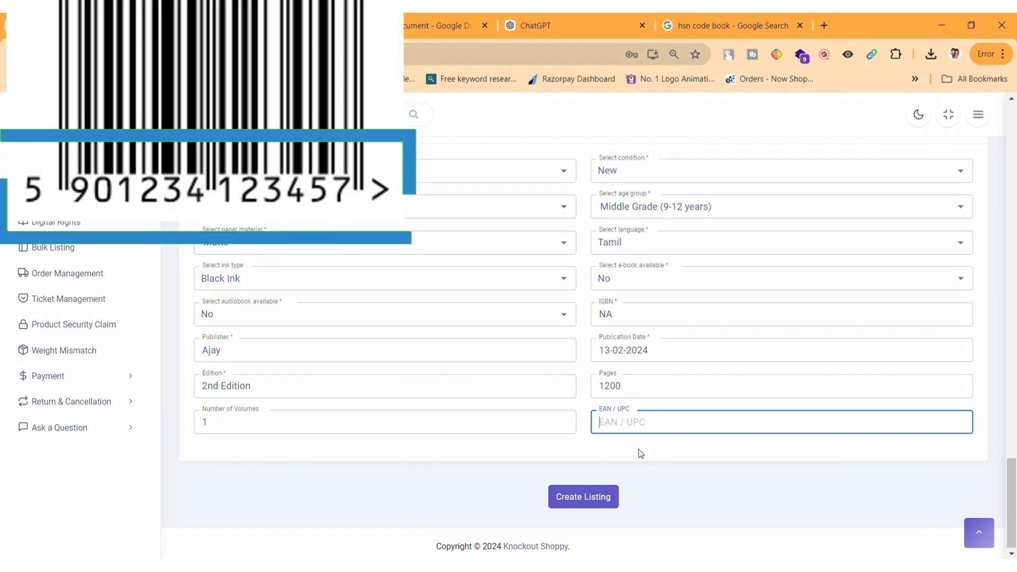
{"action": "type", "text": "n"}
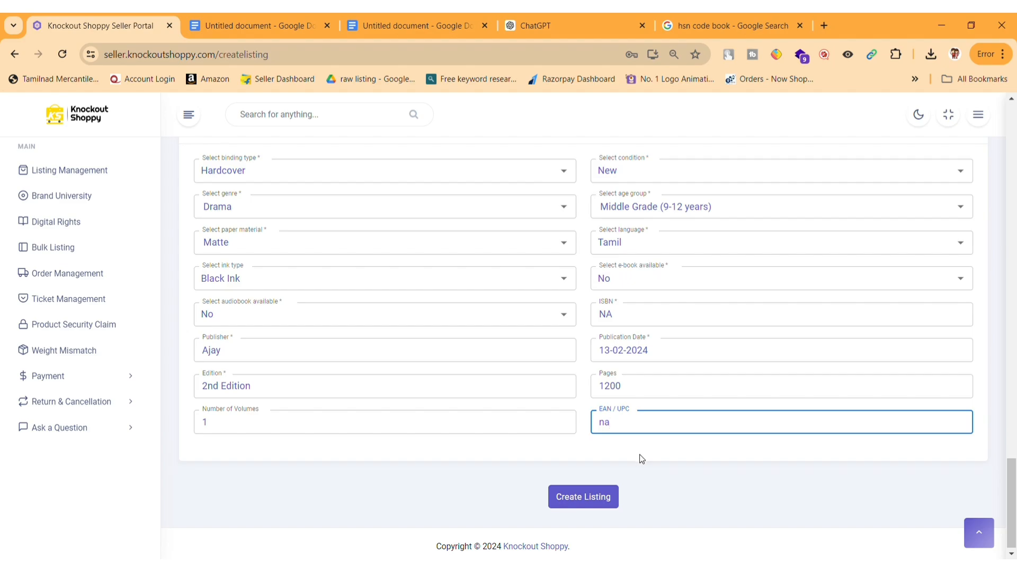
{"action": "type", "text": "a"}
{"action": "left_click", "coordinate": [609, 498]}
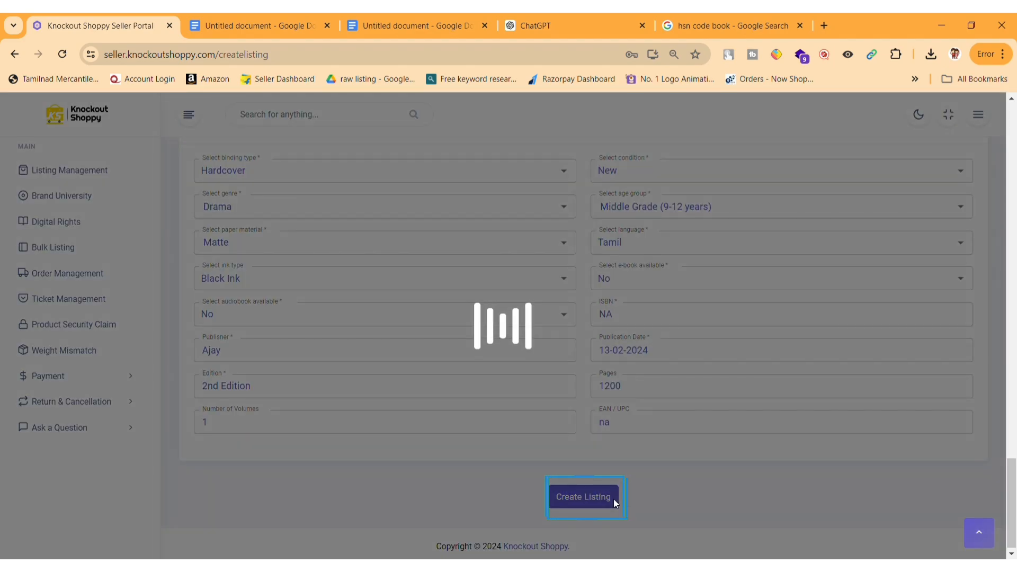